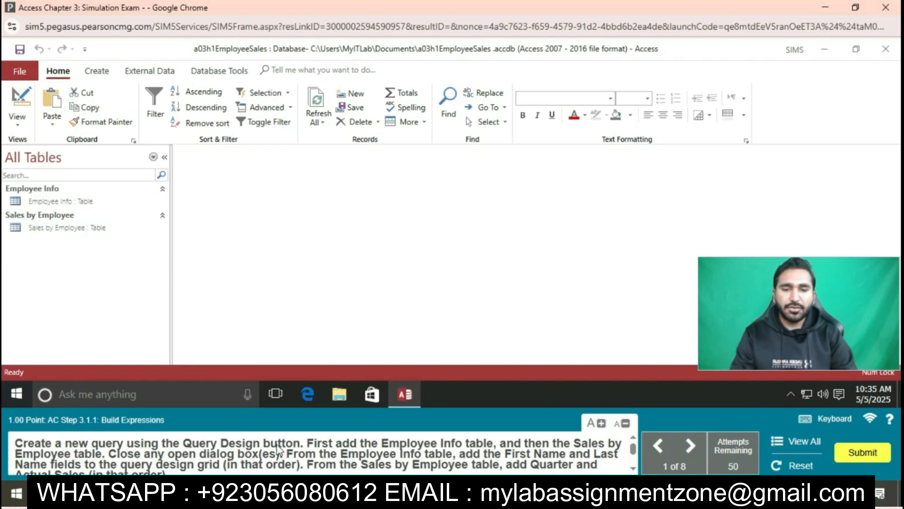
Create a new query in Design view containing the Employee Info and Sales by Employee tables, and close the table selection dialog.
left_click(97, 71)
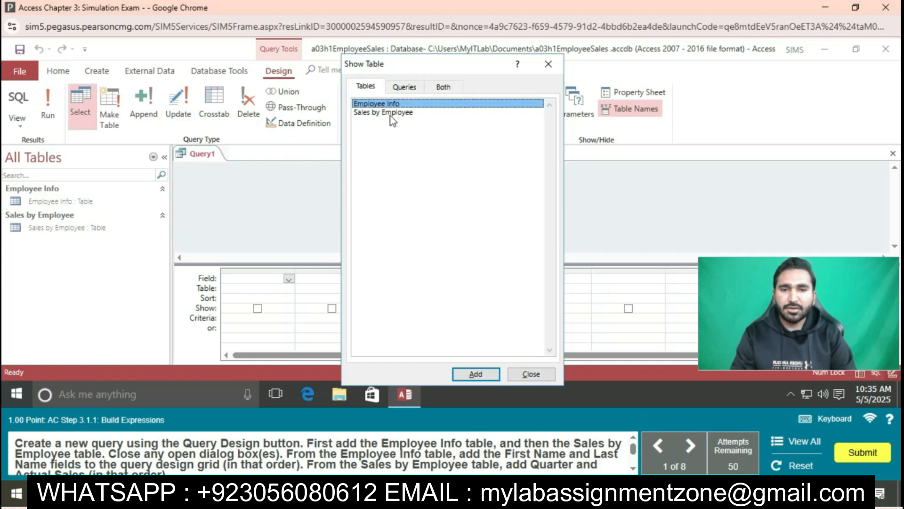
left_click(476, 373)
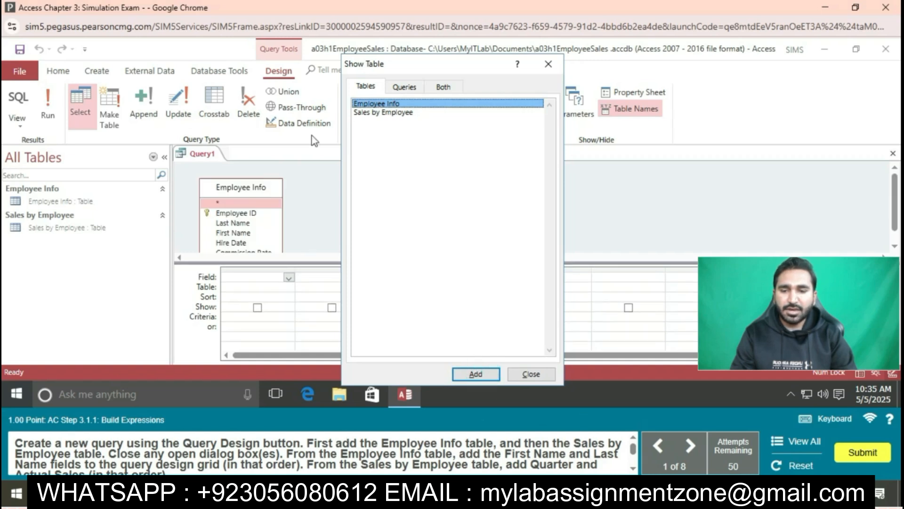
left_click(366, 113)
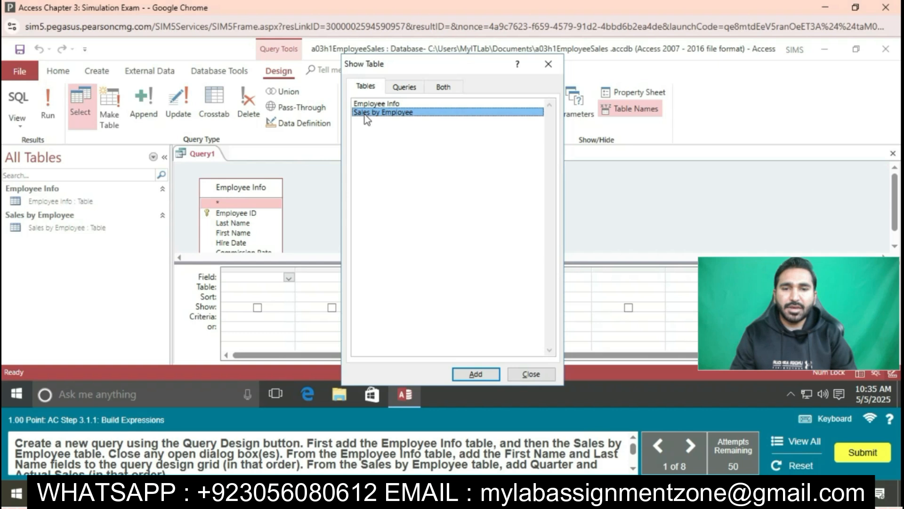
left_click(473, 373)
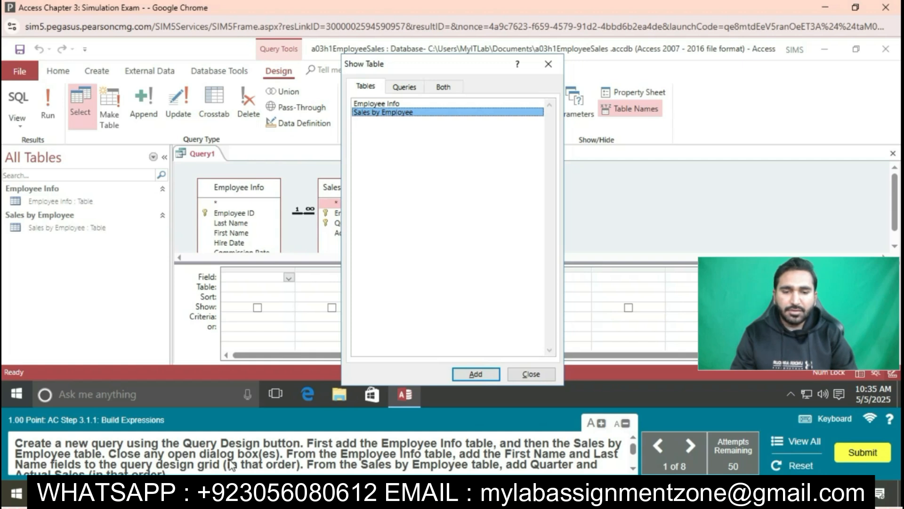
left_click(514, 379)
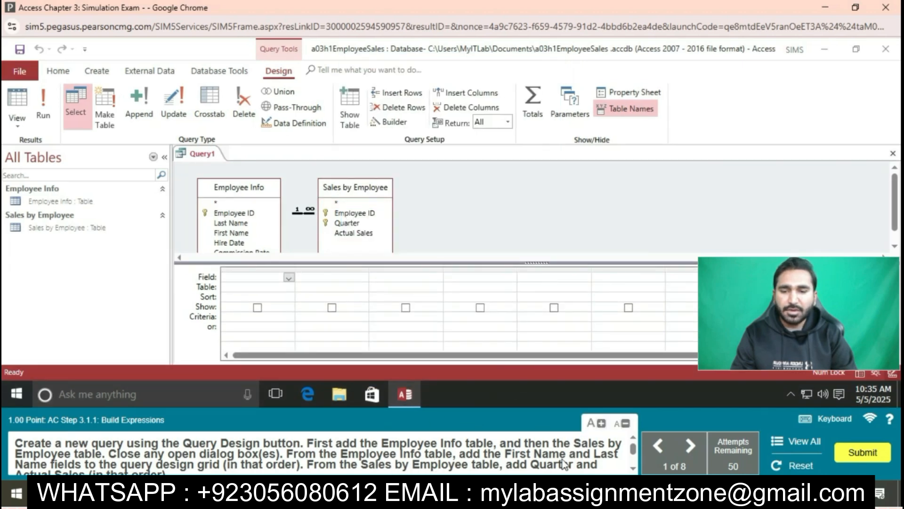
Add First Name and Last Name from Employee Info, and Quarter and Actual Sales from Sales by Employee, to the query design grid.
double_click(231, 233)
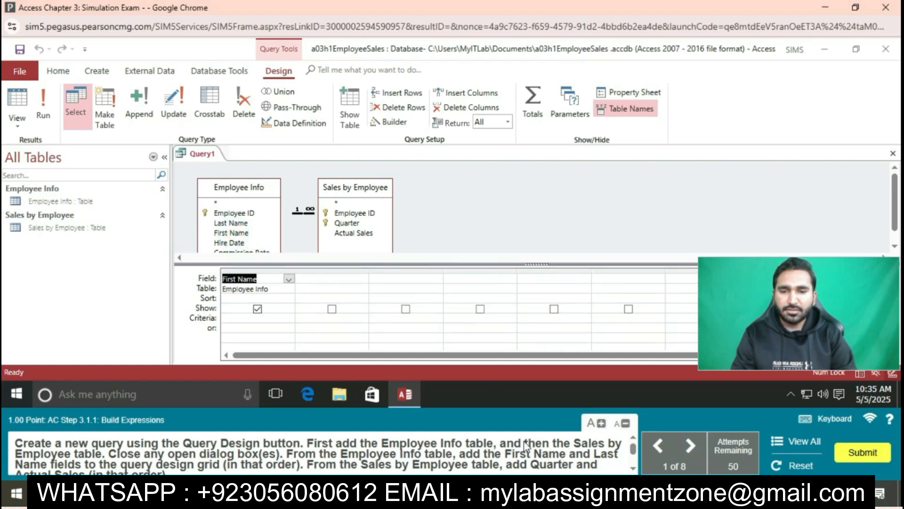
double_click(231, 222)
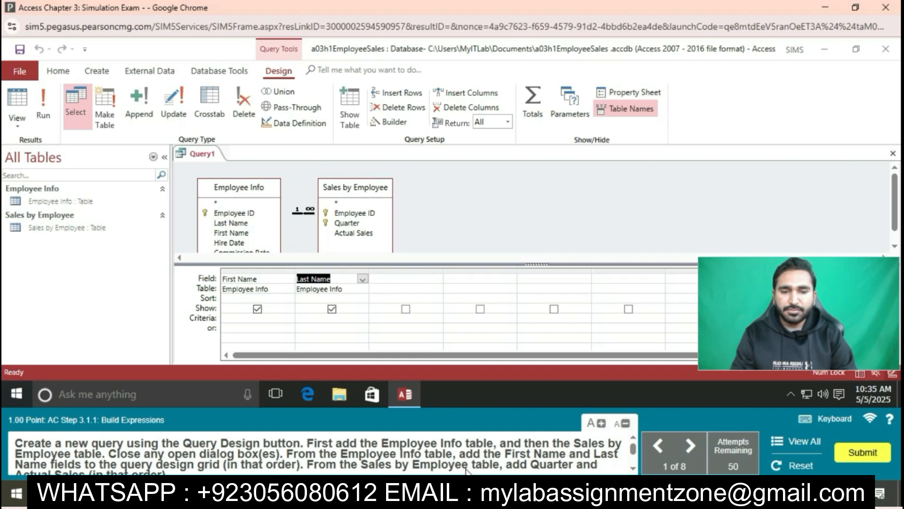
scroll(468, 469, "down", 1)
double_click(347, 223)
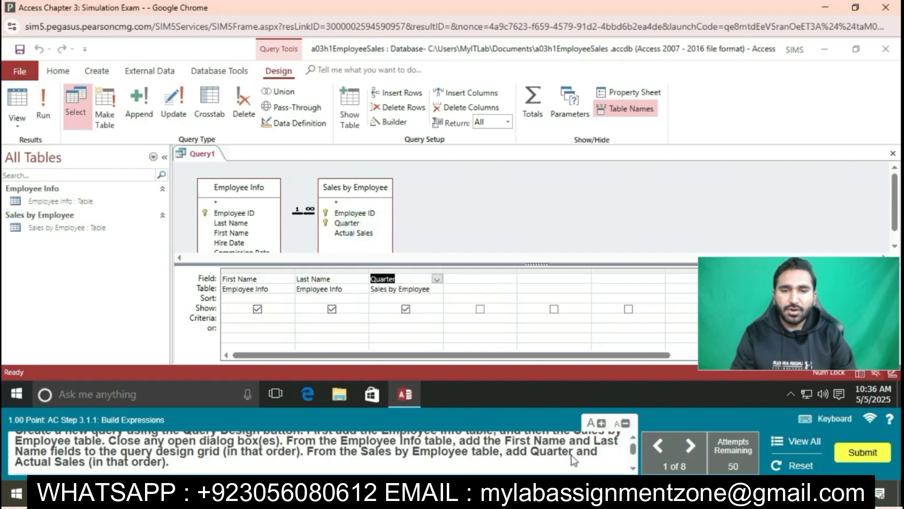
double_click(346, 232)
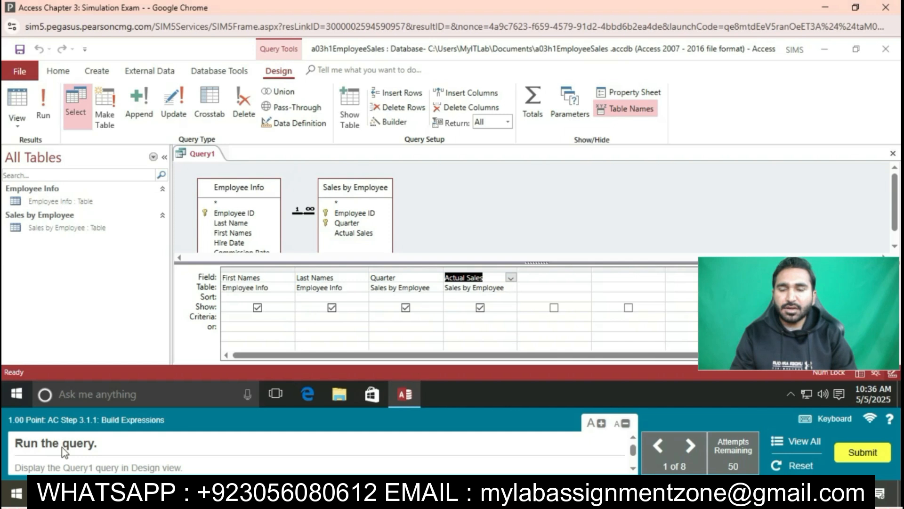
Run the new query and return it to Design view.
left_click(43, 106)
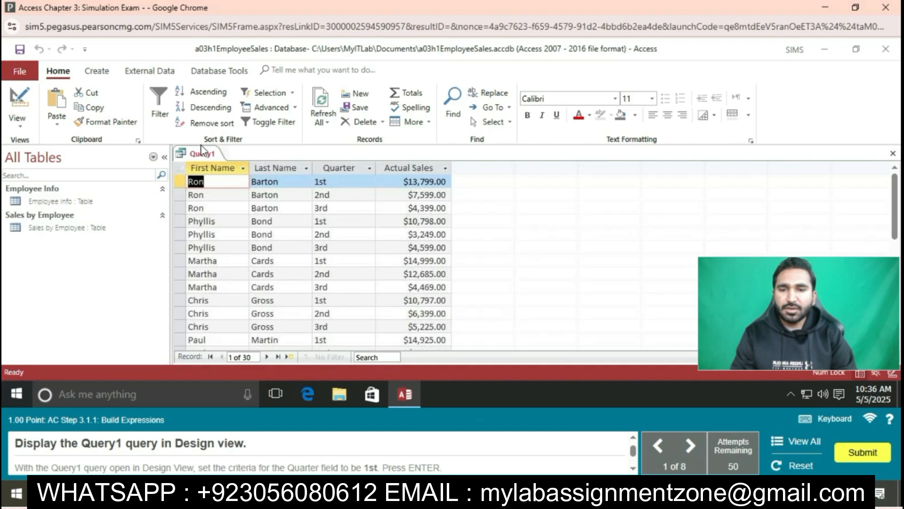
right_click(197, 155)
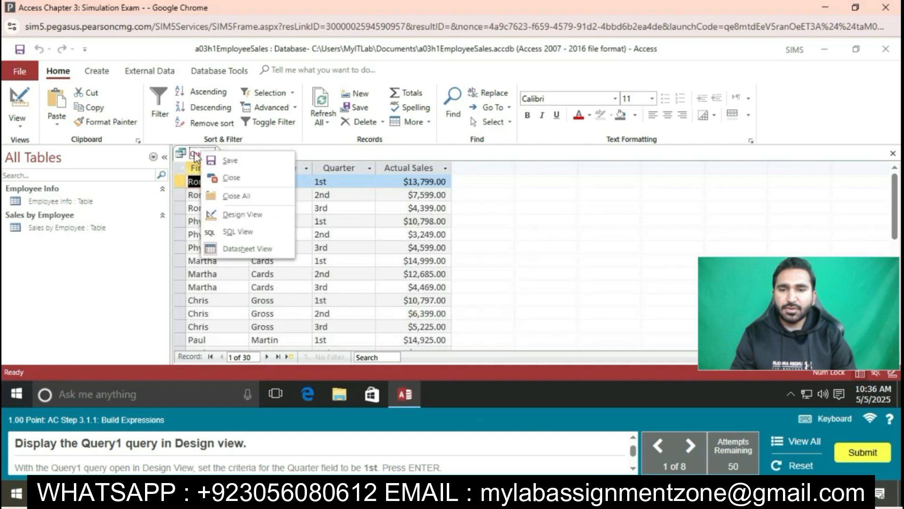
left_click(242, 214)
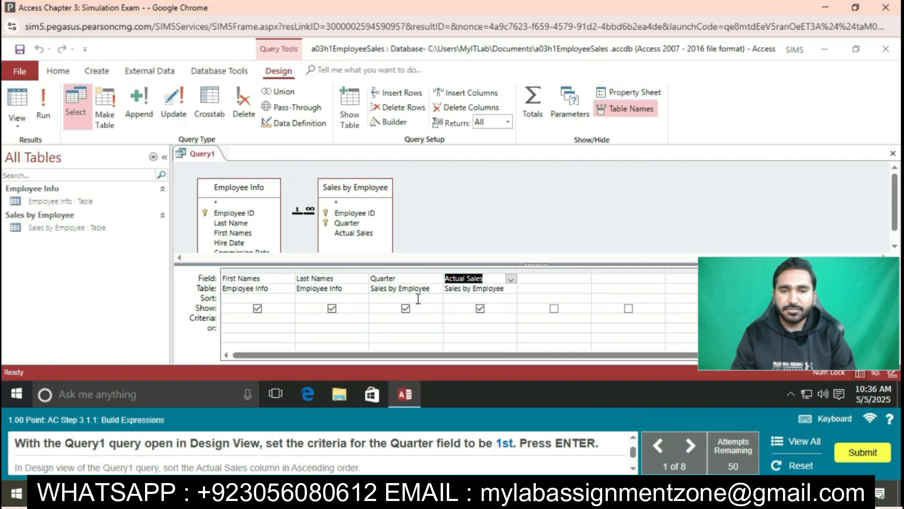
Set the criteria of the Quarter field to 1st in the query design grid.
left_click(392, 320)
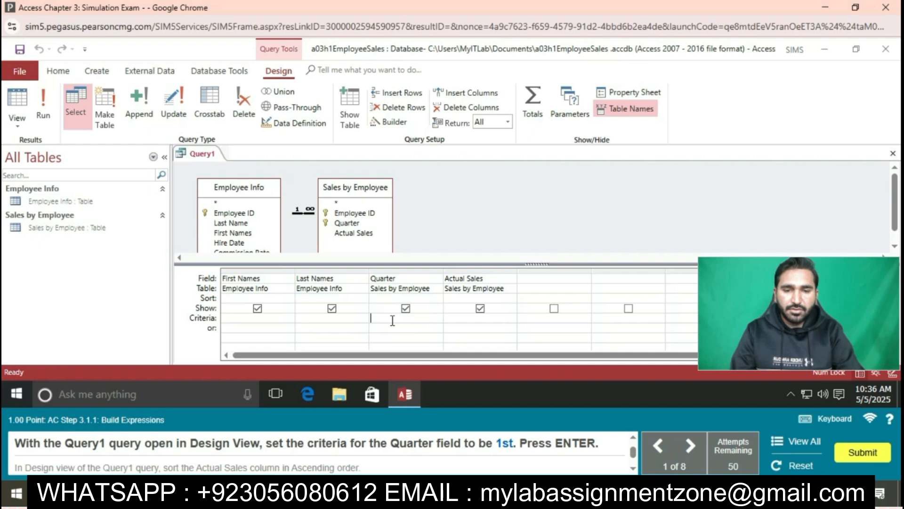
type("1st")
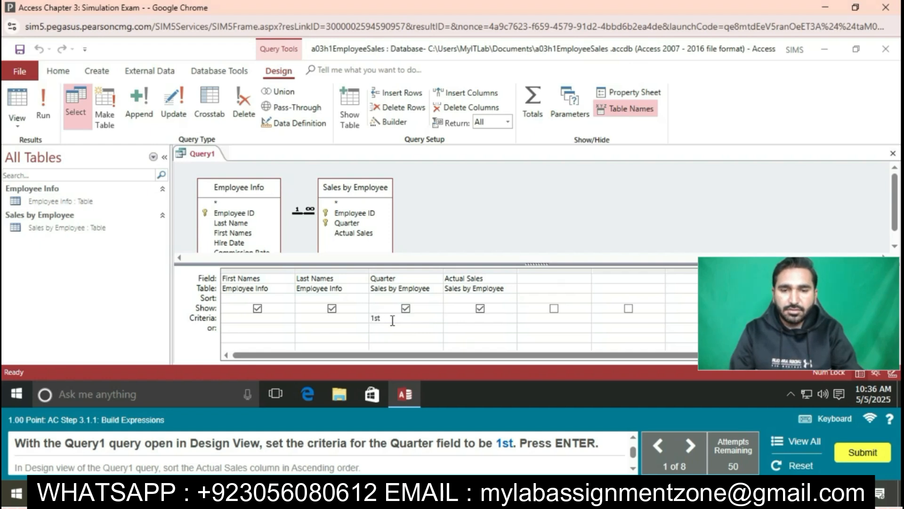
key("Return")
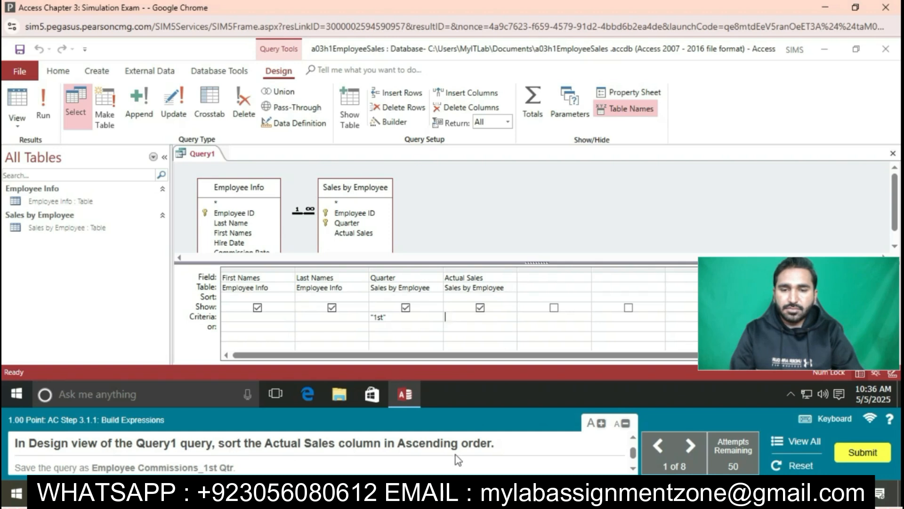
Sort the Actual Sales column of the query in Ascending order.
left_click(497, 298)
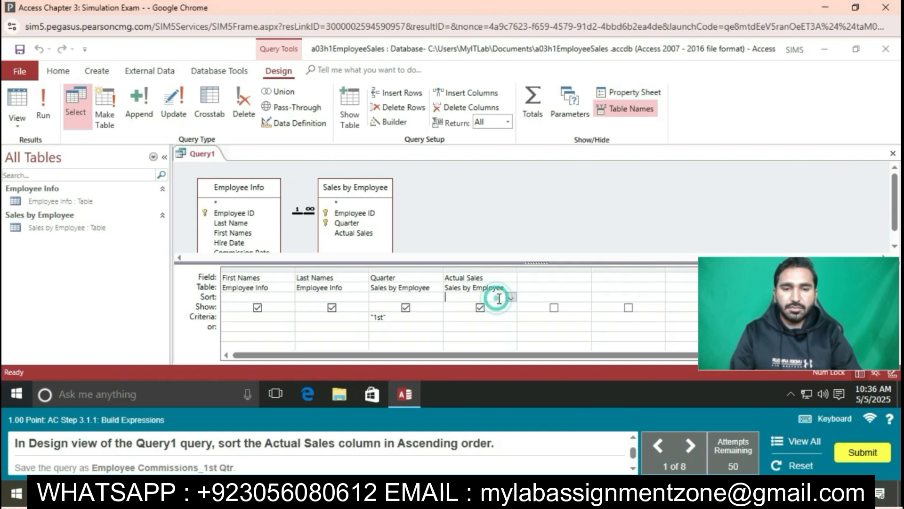
left_click(511, 298)
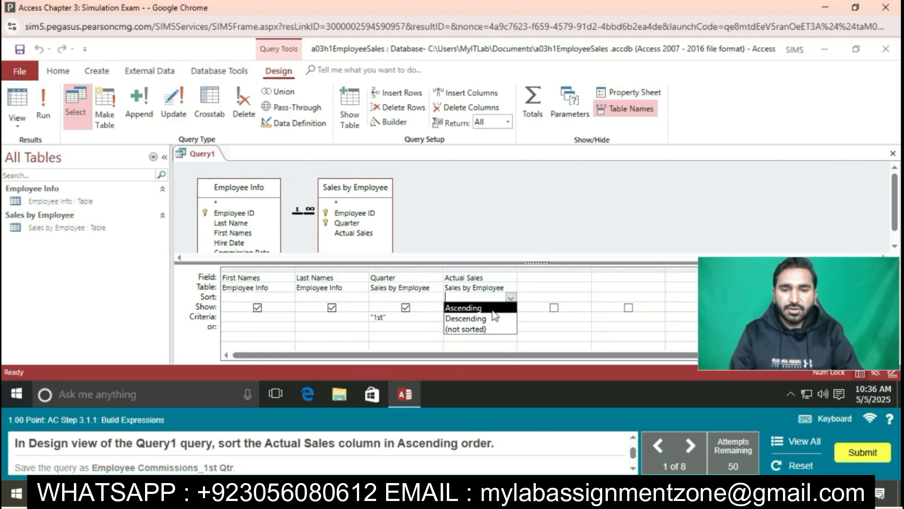
left_click(485, 307)
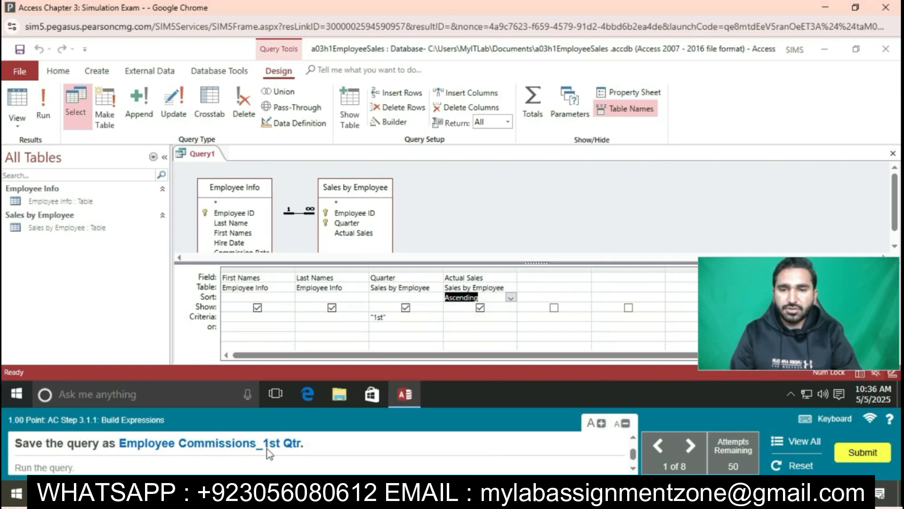
Save the query under the name Employee Commissions_1st Qtr.
right_click(206, 153)
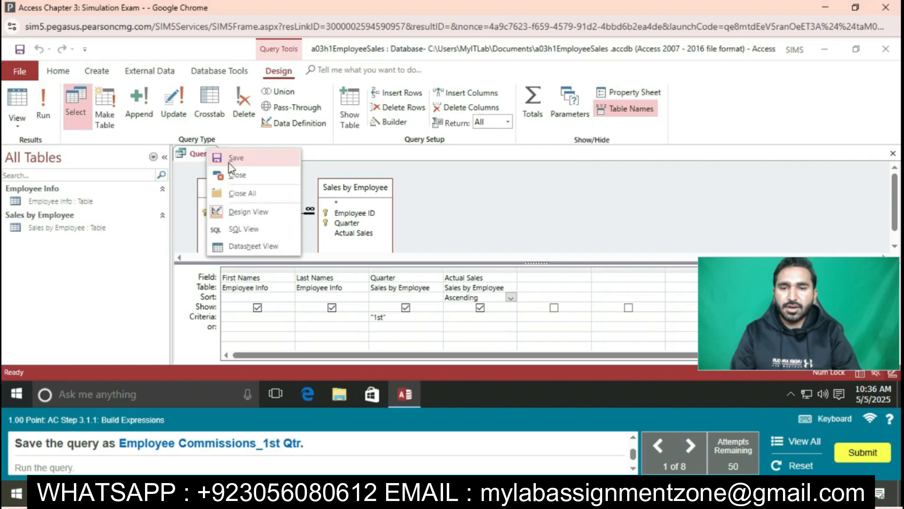
left_click(229, 158)
type("Employee")
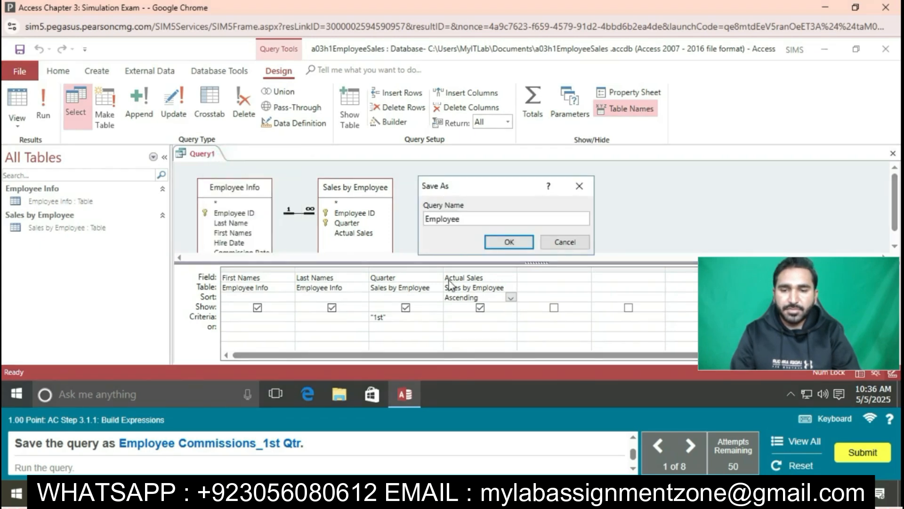
type(" Co")
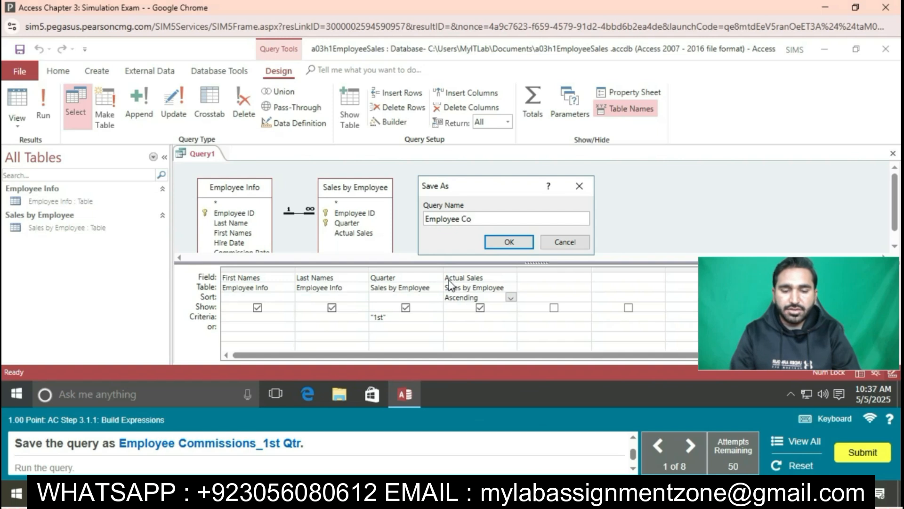
type("mmissions_")
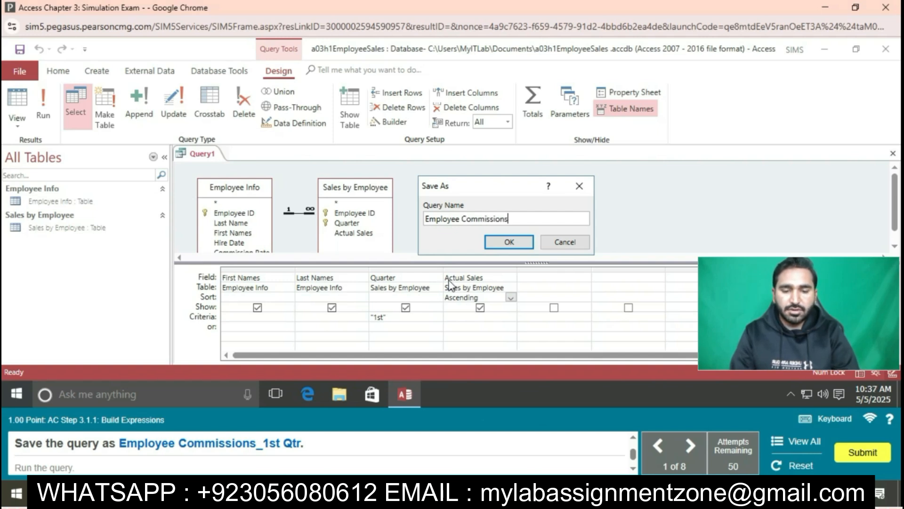
type("st")
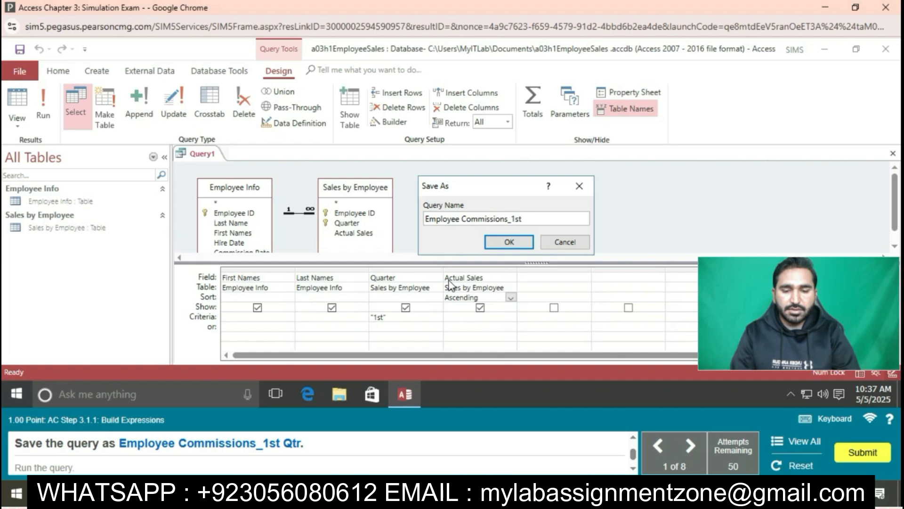
type(" Qtr")
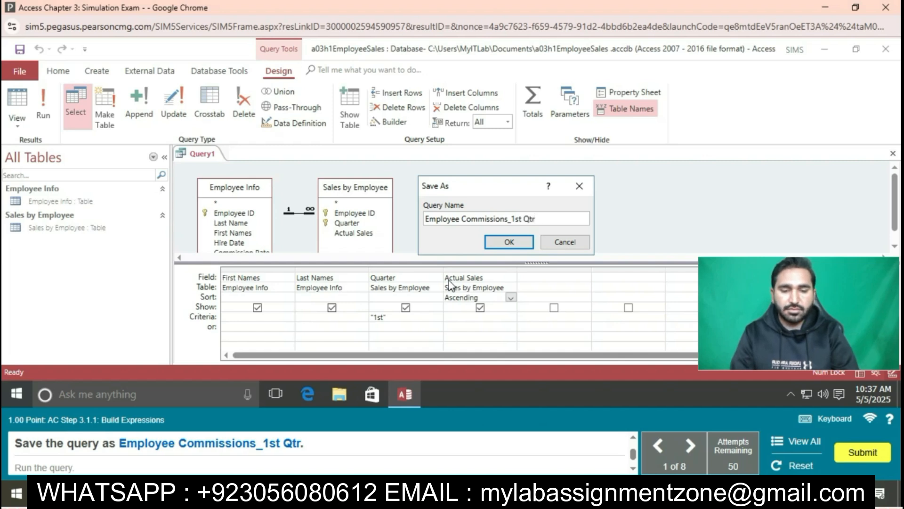
left_click(531, 241)
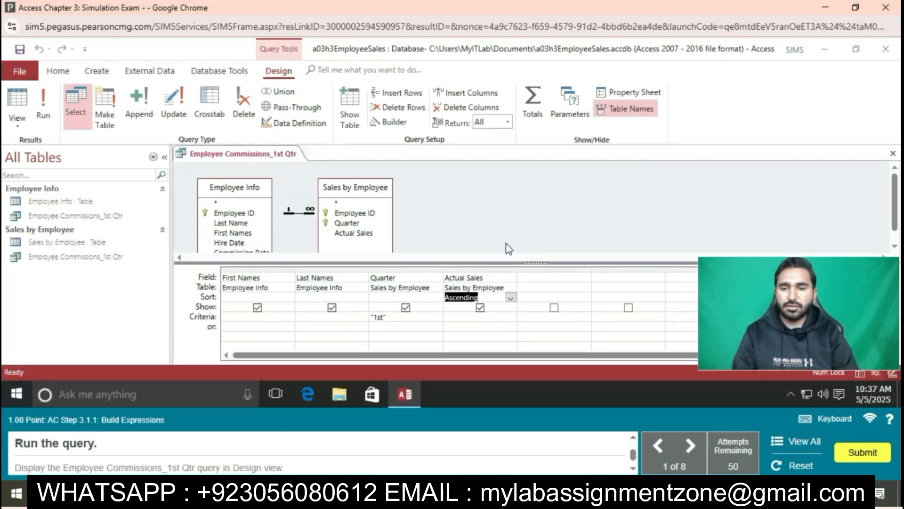
Run the Employee Commissions_1st Qtr query and switch it back to Design view.
left_click(41, 108)
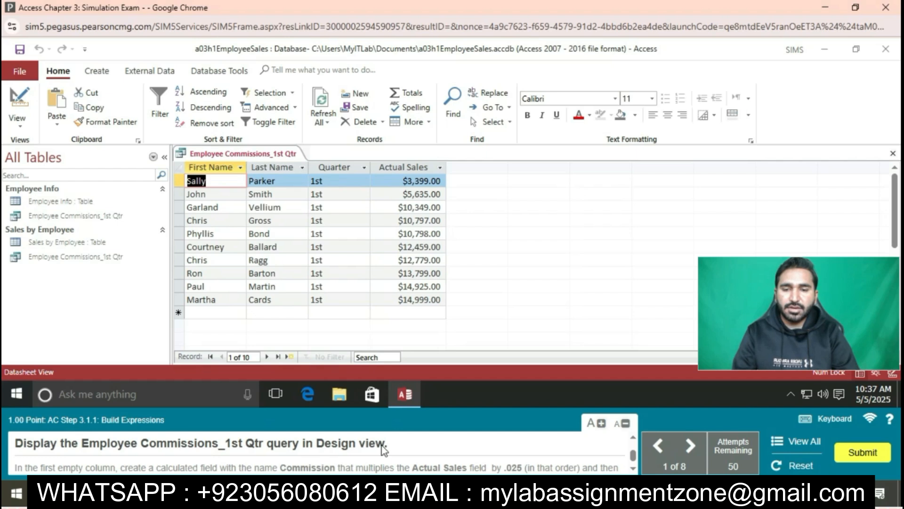
right_click(259, 156)
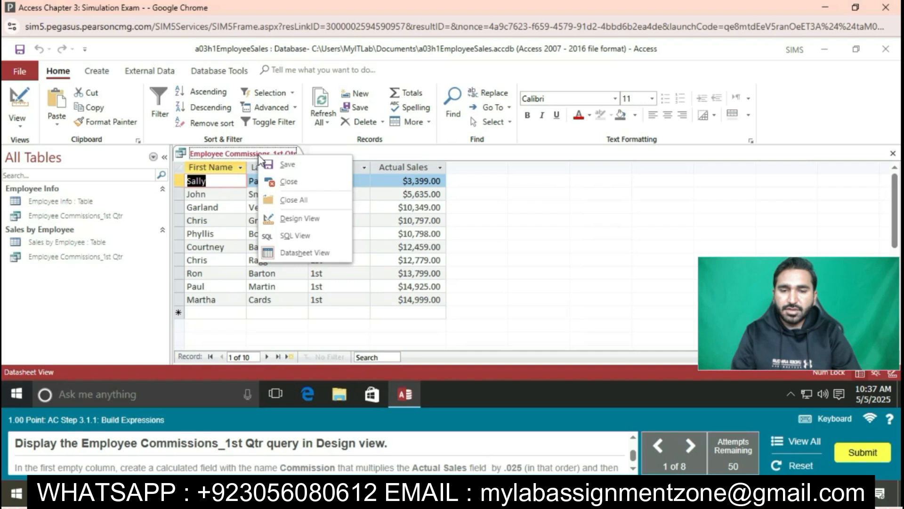
left_click(300, 218)
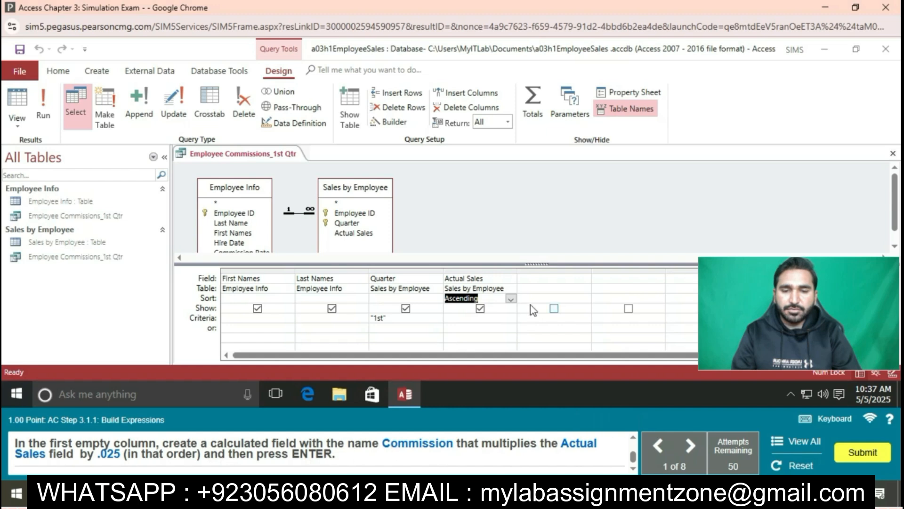
Build the calculated field Commission: [Actual Sales] * 0.025 in the first empty column of the design grid using the Expression Builder.
left_click(530, 282)
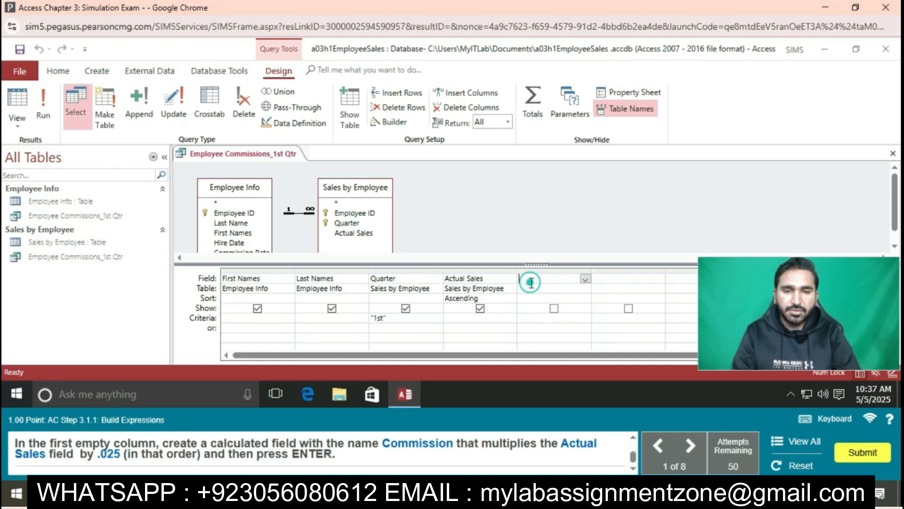
right_click(531, 282)
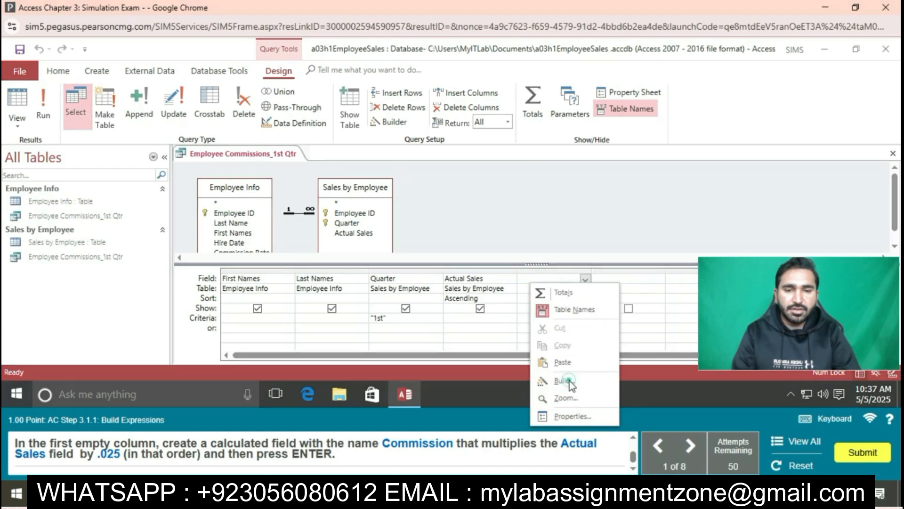
left_click(563, 380)
type("Co")
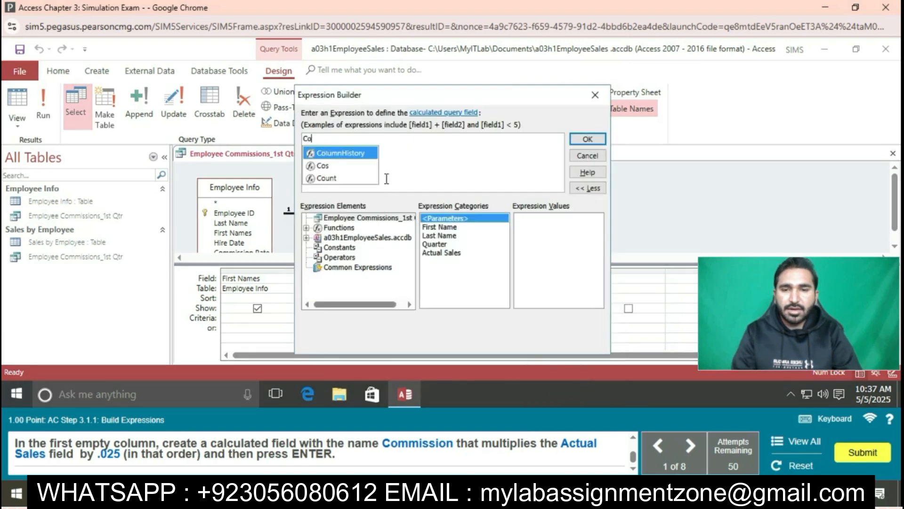
type("mmission: [A")
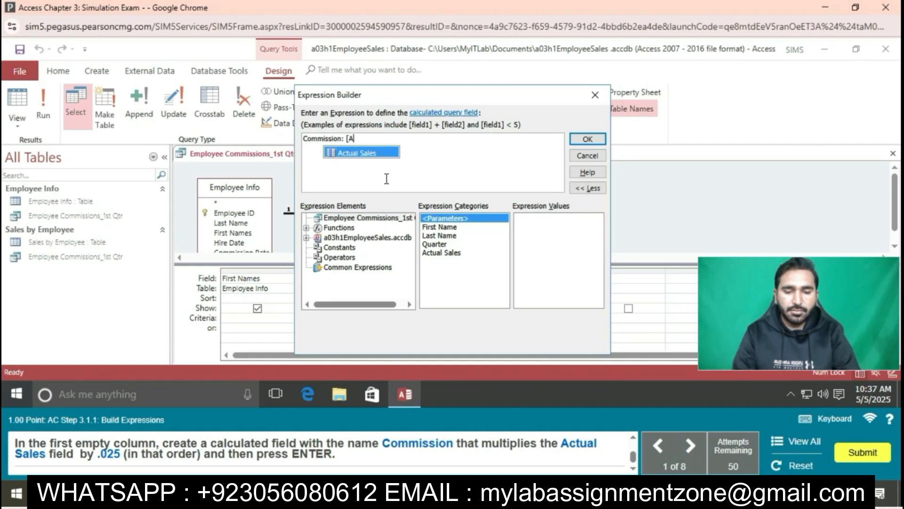
double_click(367, 153)
type("*")
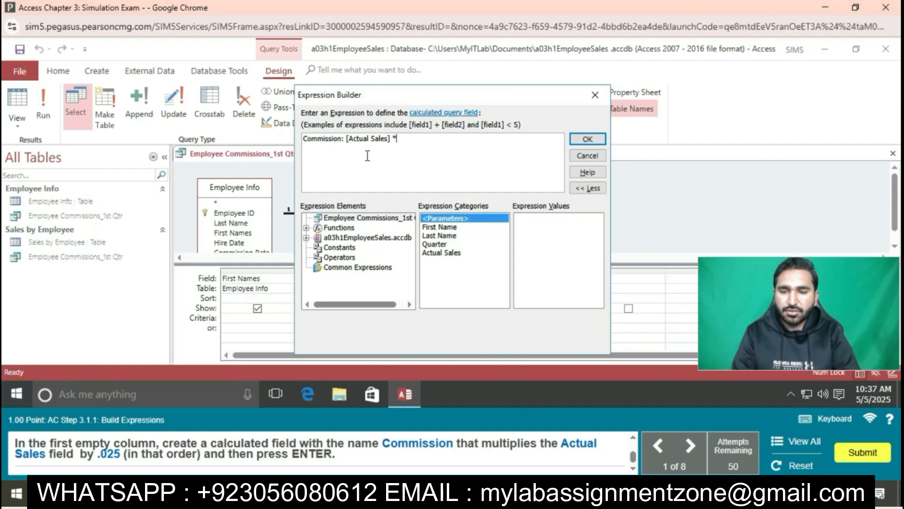
type(" 0.025")
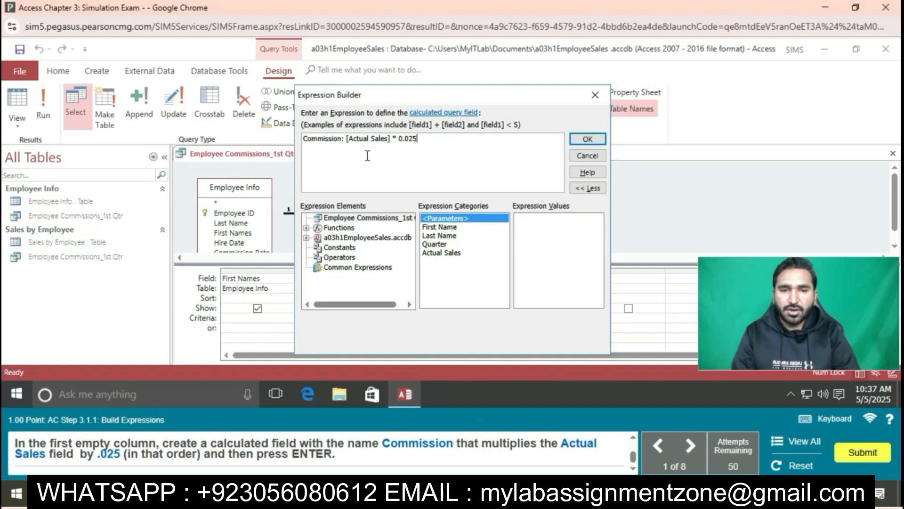
left_click(586, 141)
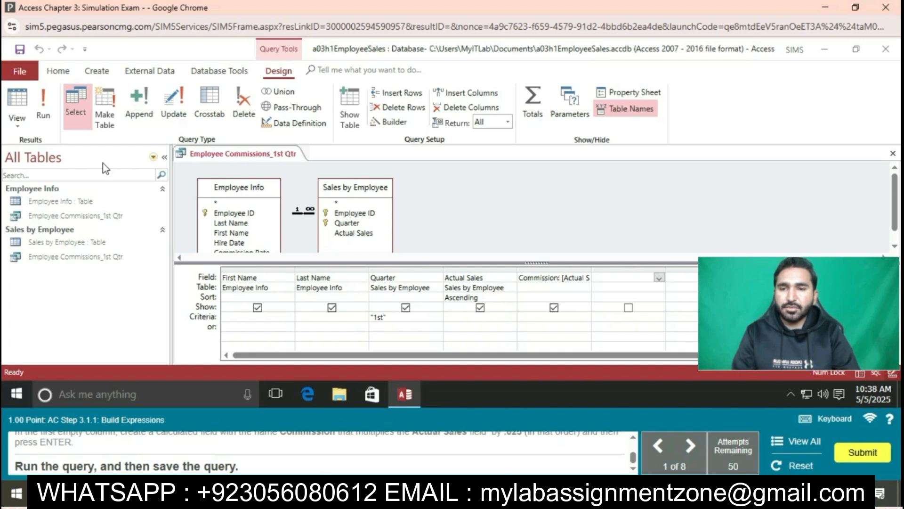
Run the Employee Commissions_1st Qtr query and save it.
left_click(43, 107)
right_click(214, 154)
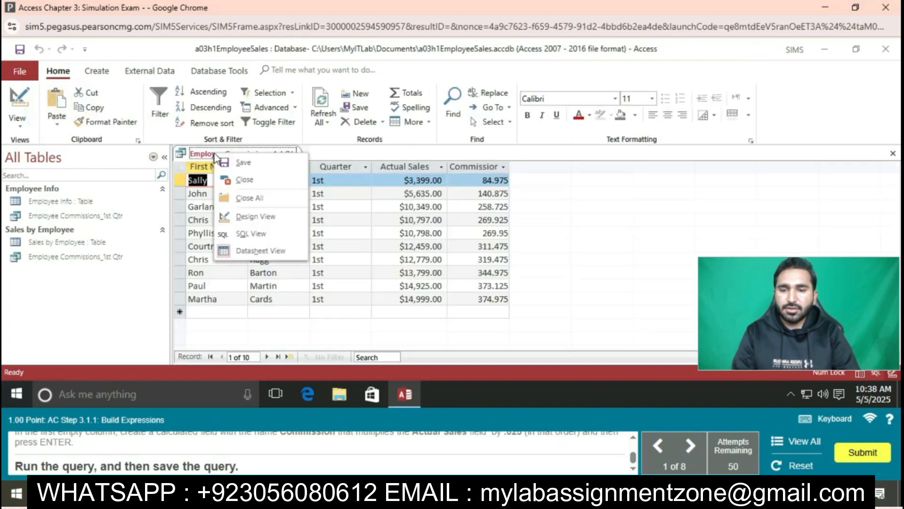
left_click(240, 164)
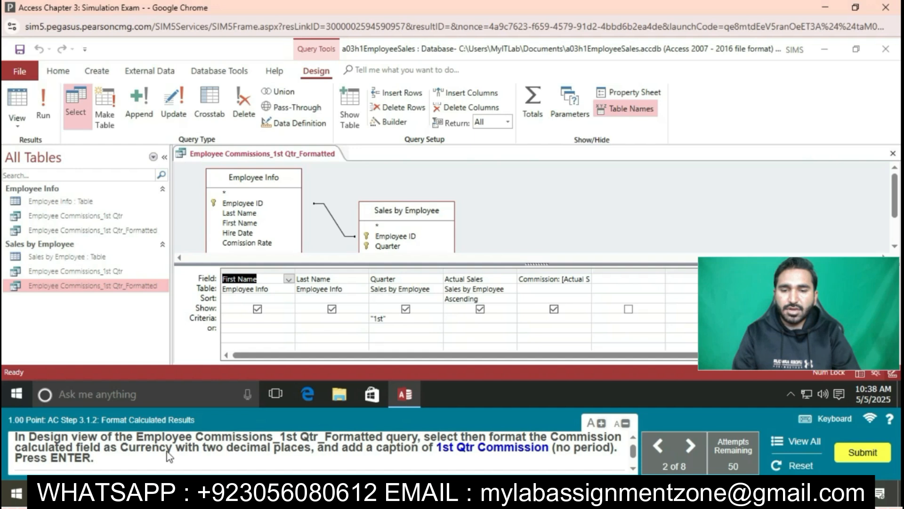
Format the Commission calculated field of the Employee Commissions_1st Qtr_Formatted query as Currency with 2 decimal places.
left_click(528, 279)
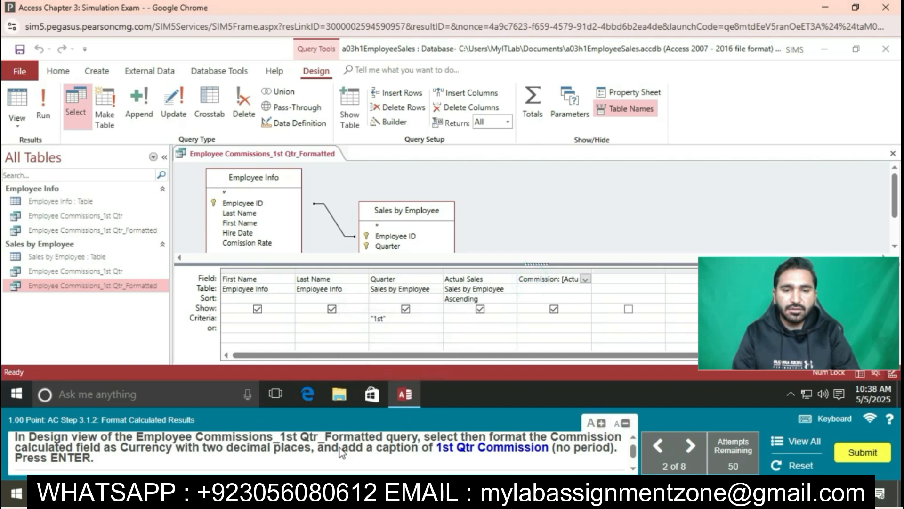
left_click(613, 94)
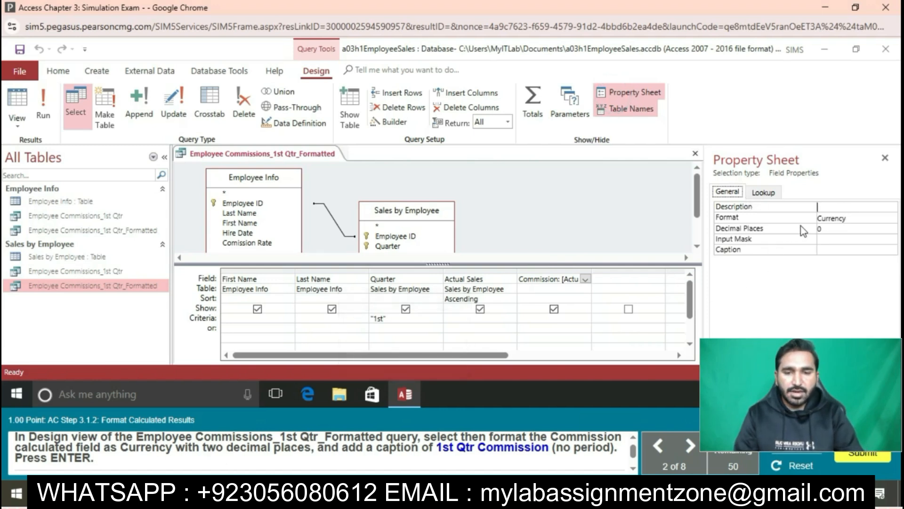
left_click(832, 228)
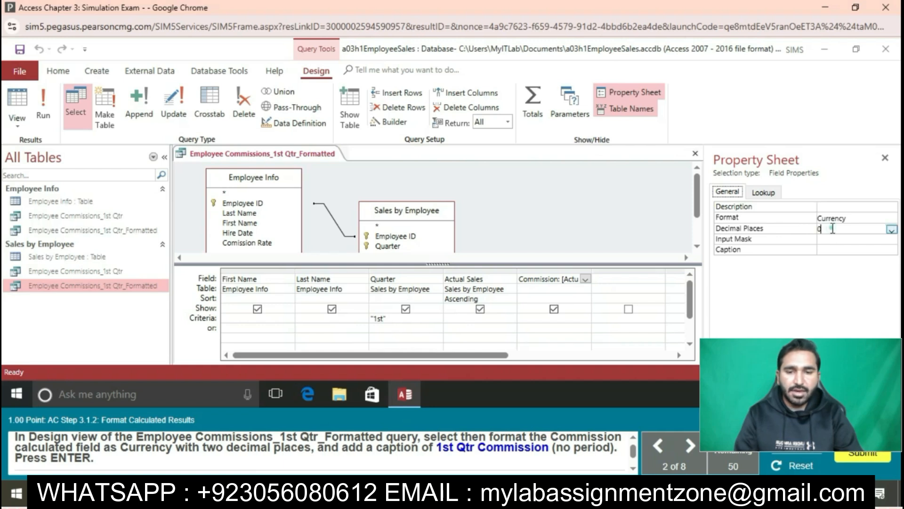
left_click(891, 229)
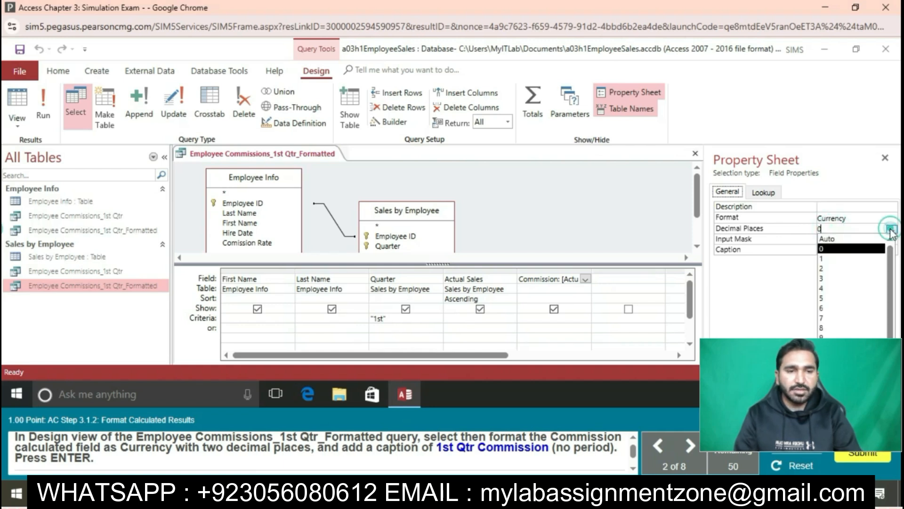
left_click(830, 266)
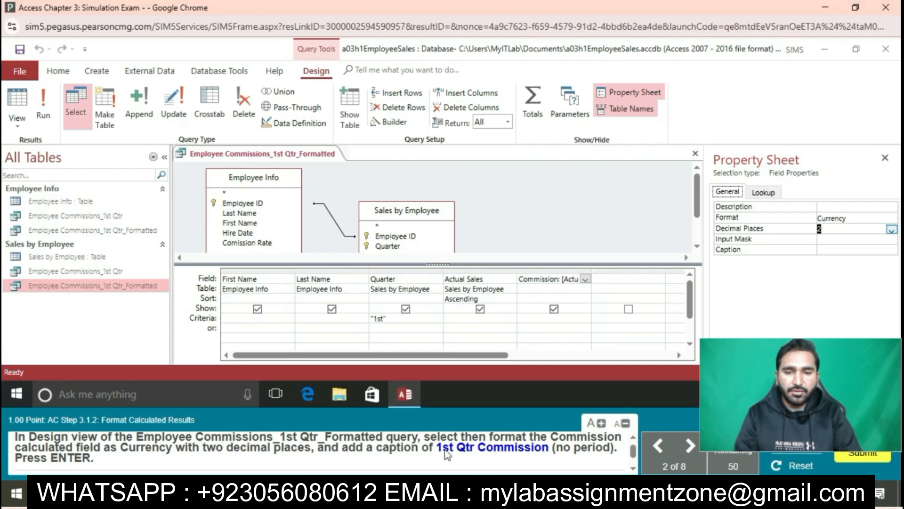
Set the Commission field's caption to 1st Qtr Commission.
left_click(825, 249)
type("1st Q")
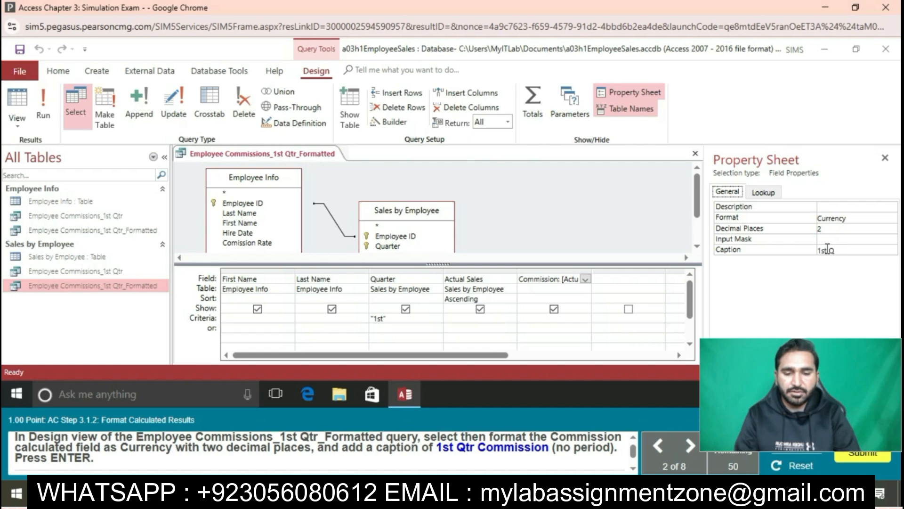
type("tr C")
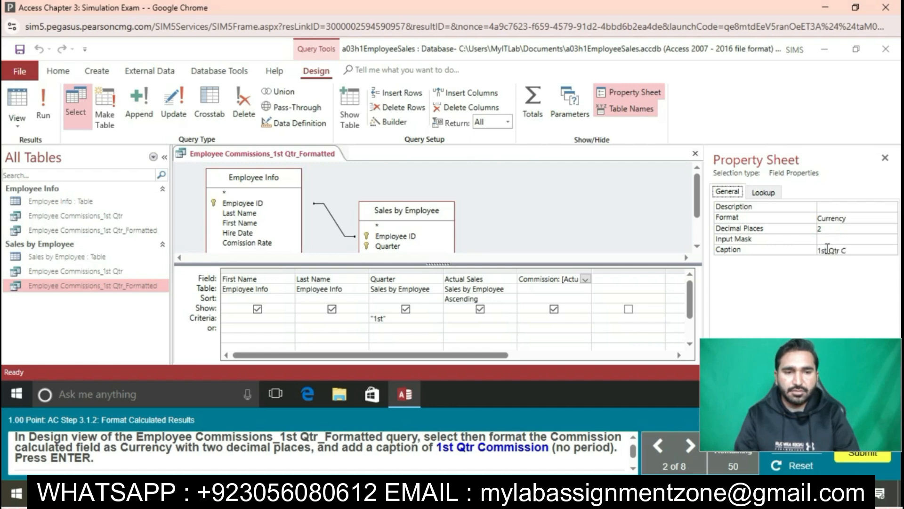
type("ommission")
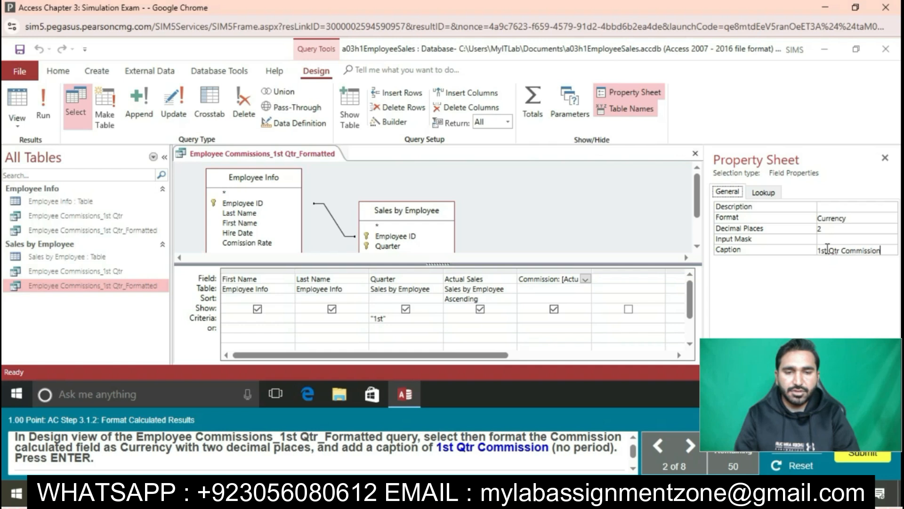
key("Return")
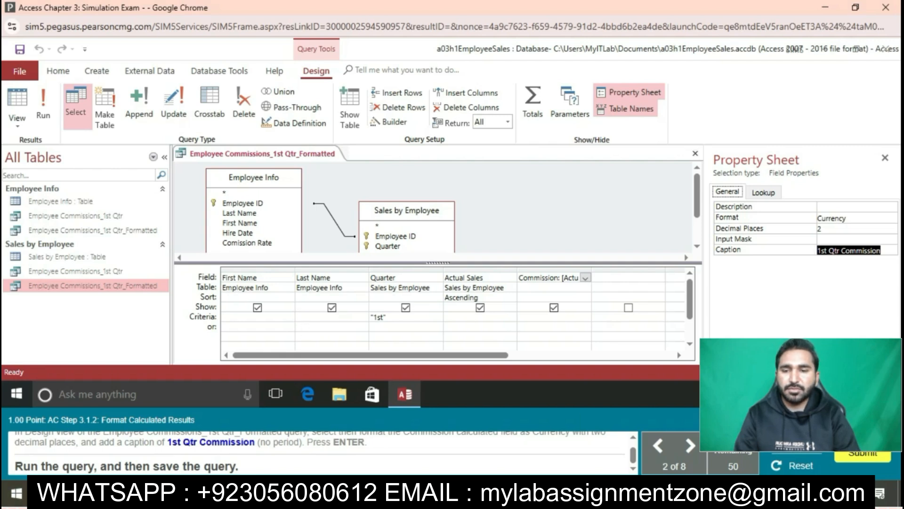
Run the Employee Commissions_1st Qtr_Formatted query and save it.
left_click(40, 102)
right_click(227, 154)
left_click(253, 163)
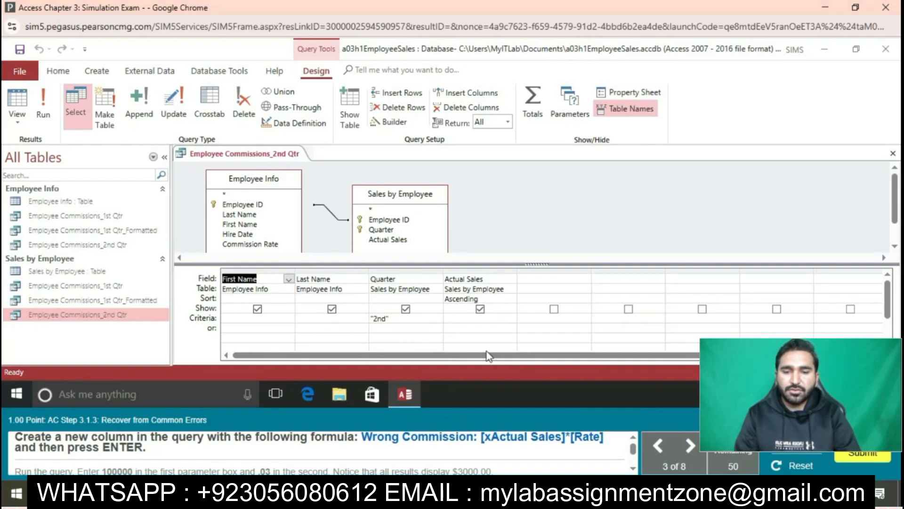
Build the calculated field Wrong Commission: [xActual Sales]*[Rate] in the first empty column of the Employee Commissions_2nd Qtr query using the Expression Builder.
left_click(538, 278)
right_click(538, 279)
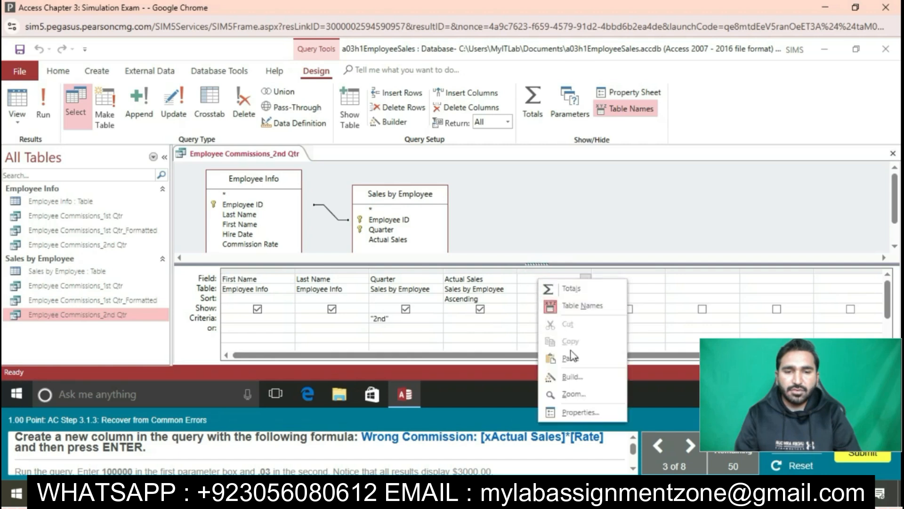
left_click(575, 376)
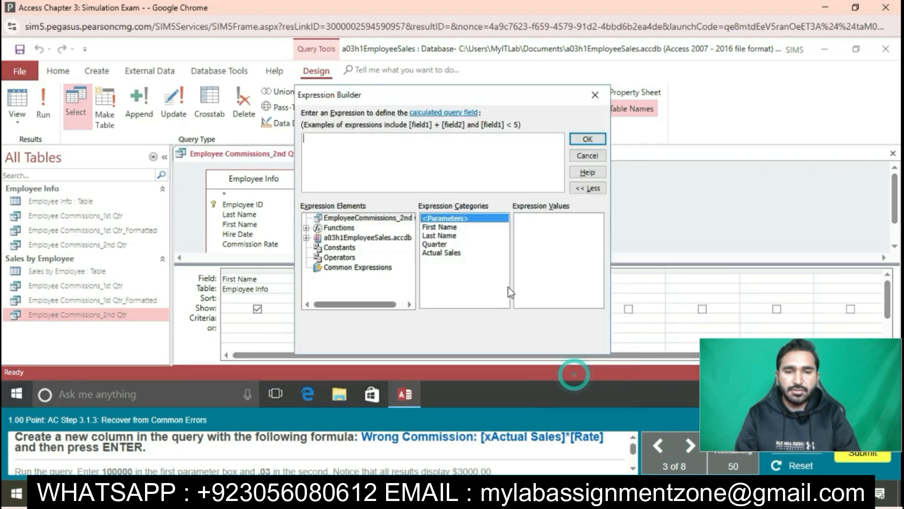
type("Wrong ")
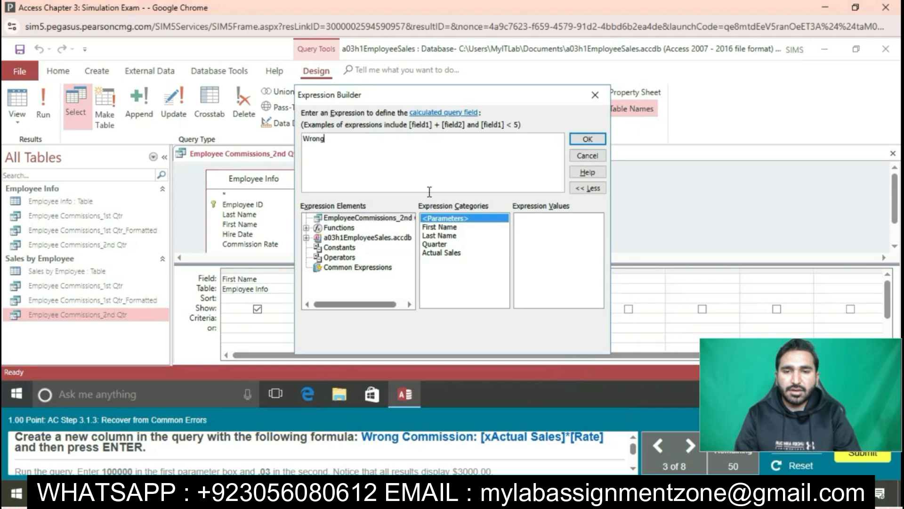
type("C")
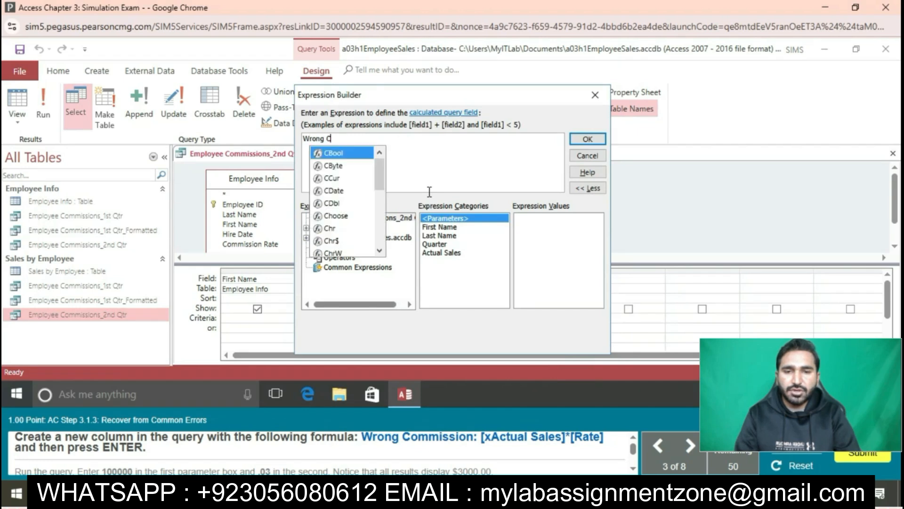
type("ommission:")
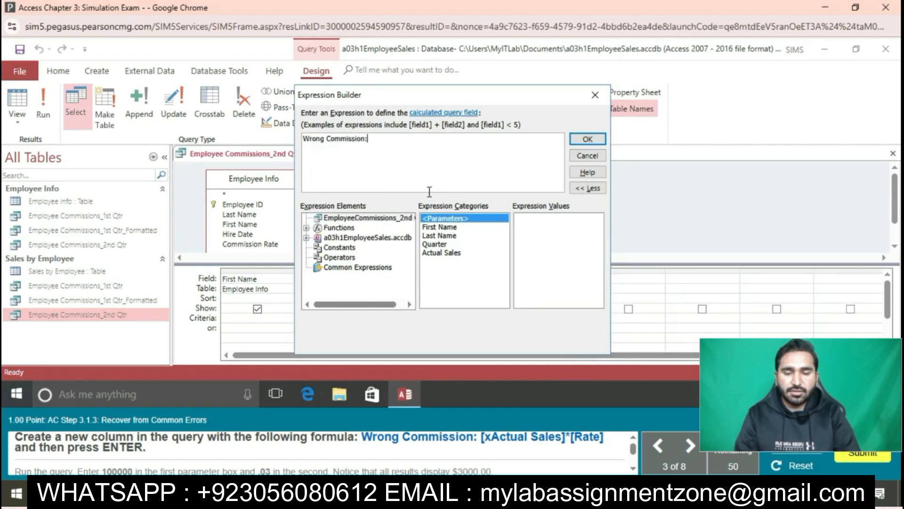
type(" [")
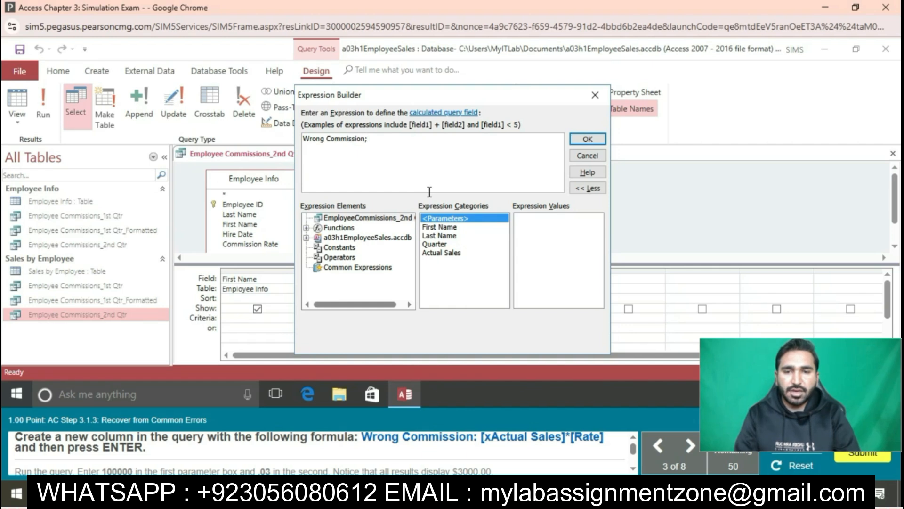
type("xAct")
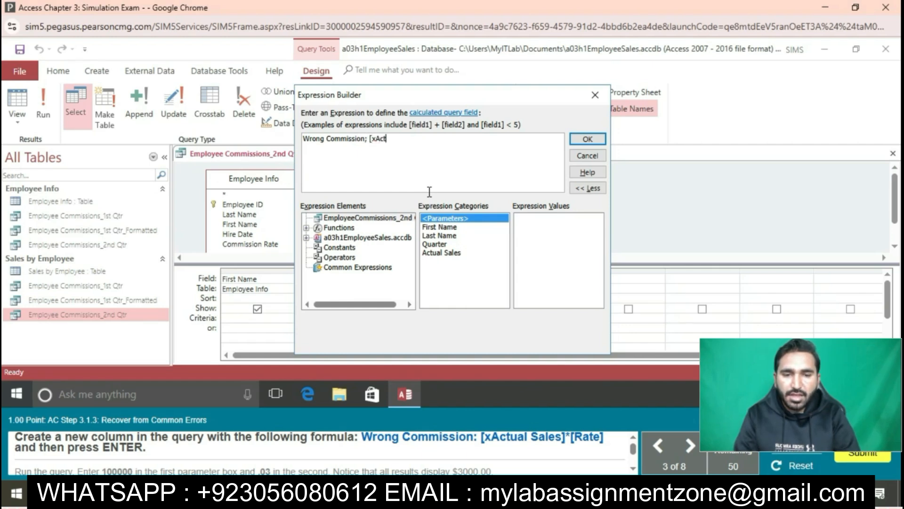
type("ual Sales")
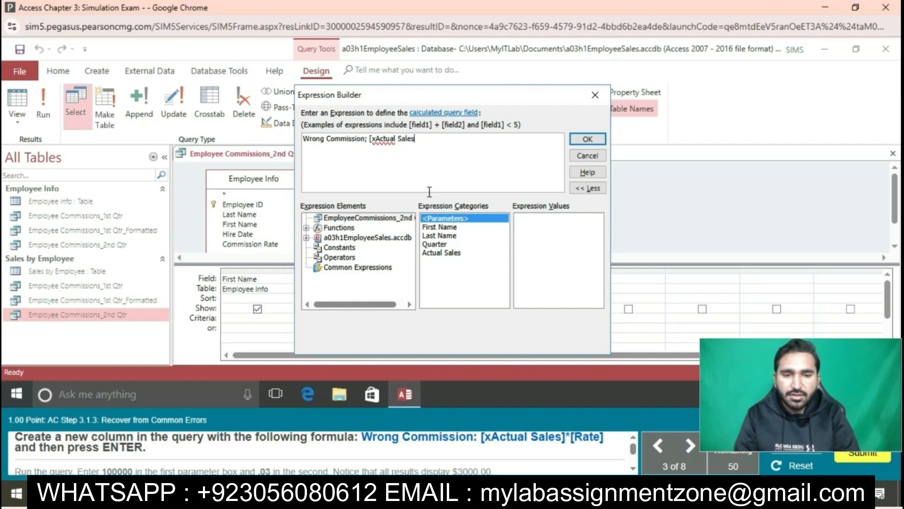
type("]")
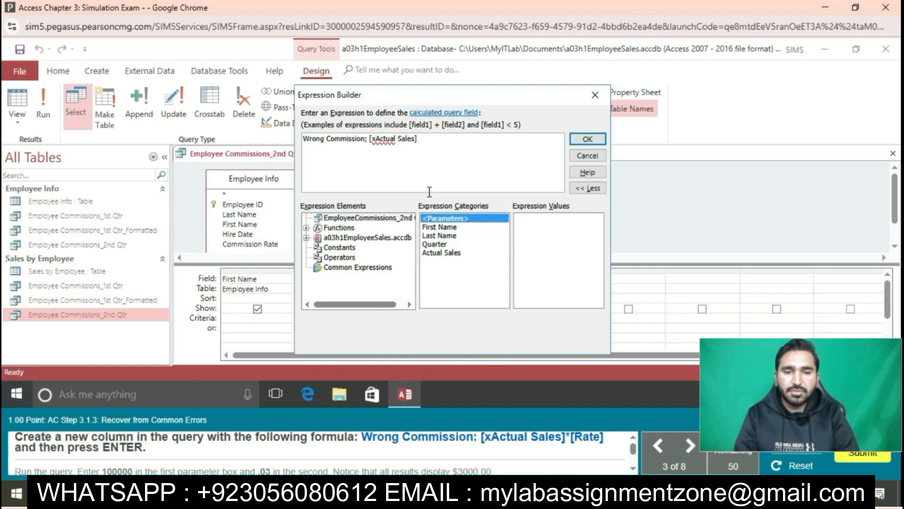
type("*")
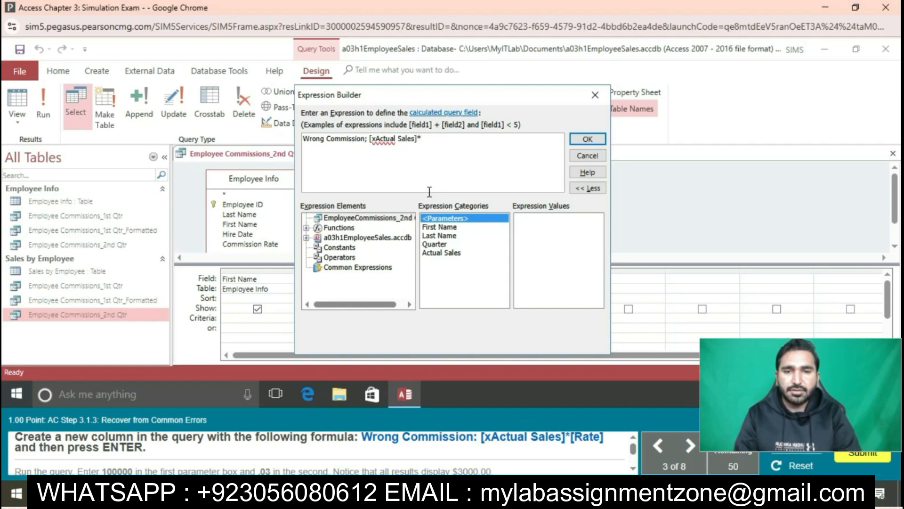
type("[Rate]")
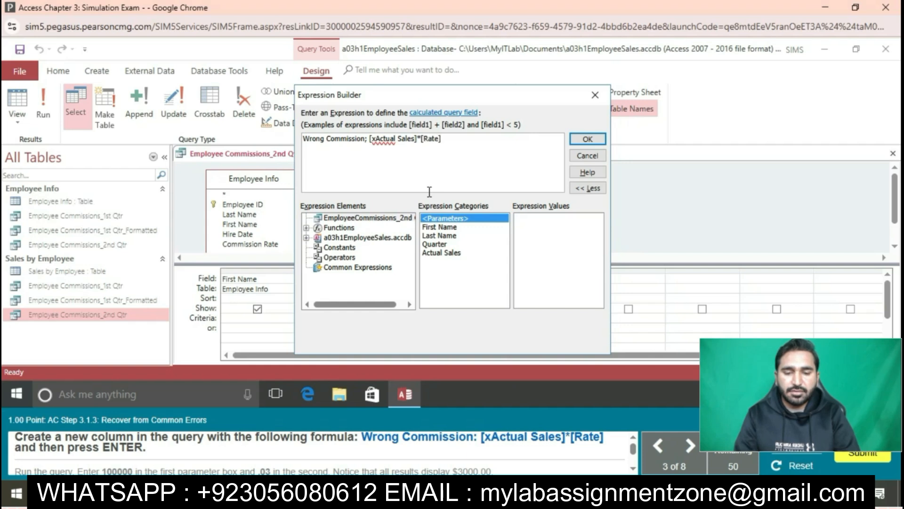
left_click(585, 139)
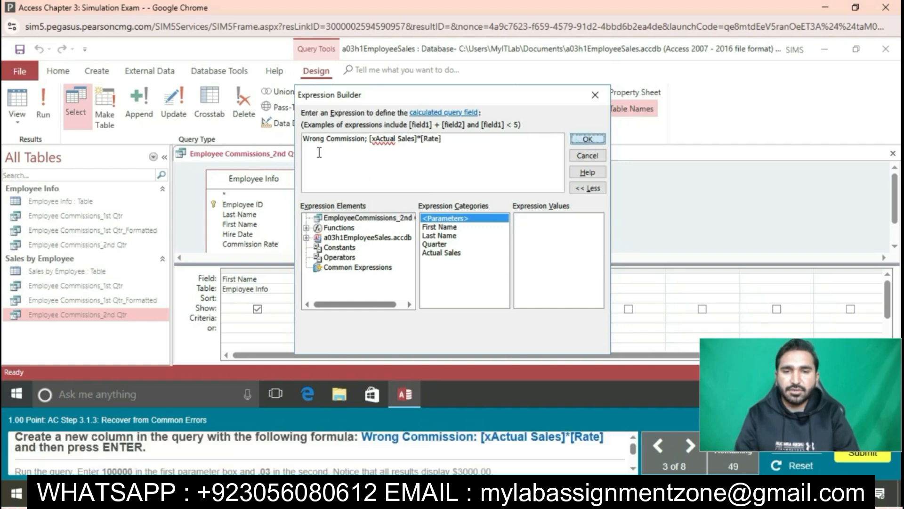
left_click(365, 138)
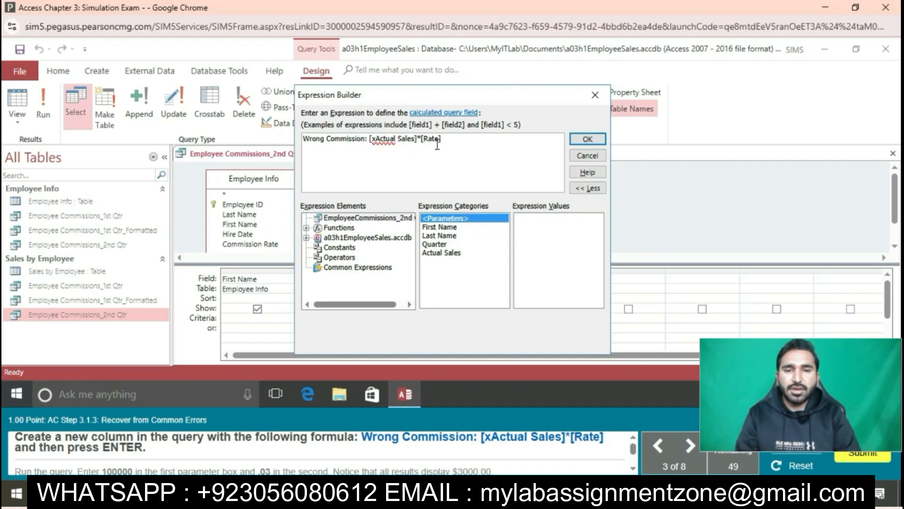
left_click(590, 140)
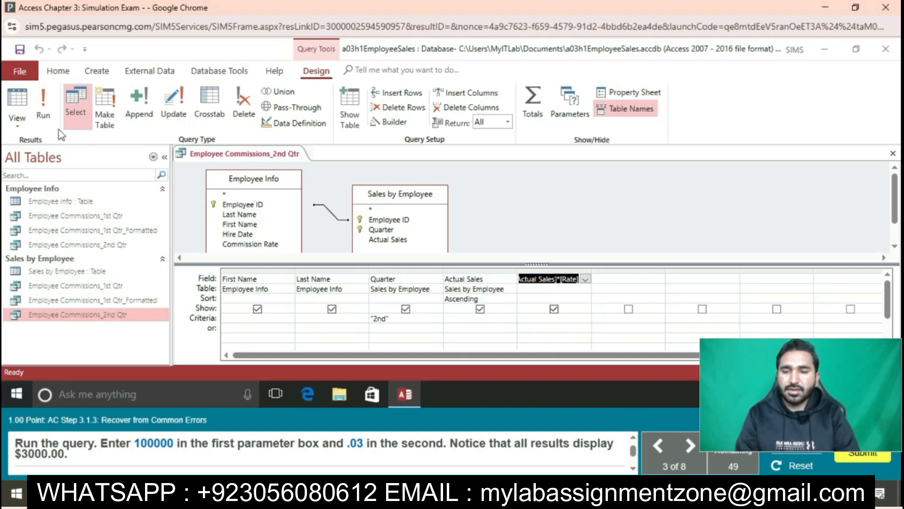
Run the Employee Commissions_2nd Qtr query with 100000 for the xActual Sales parameter and 0.03 for the Rate parameter.
left_click(55, 114)
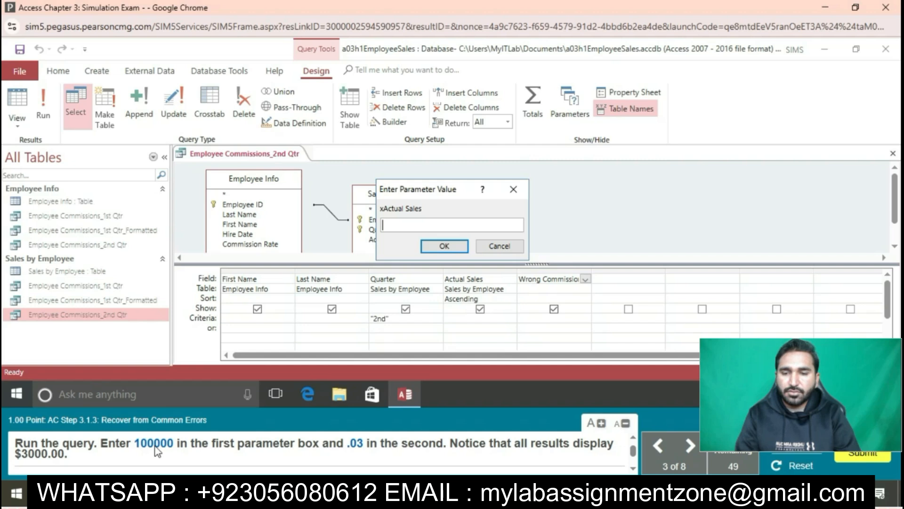
type("100000")
left_click(444, 246)
type("0.0")
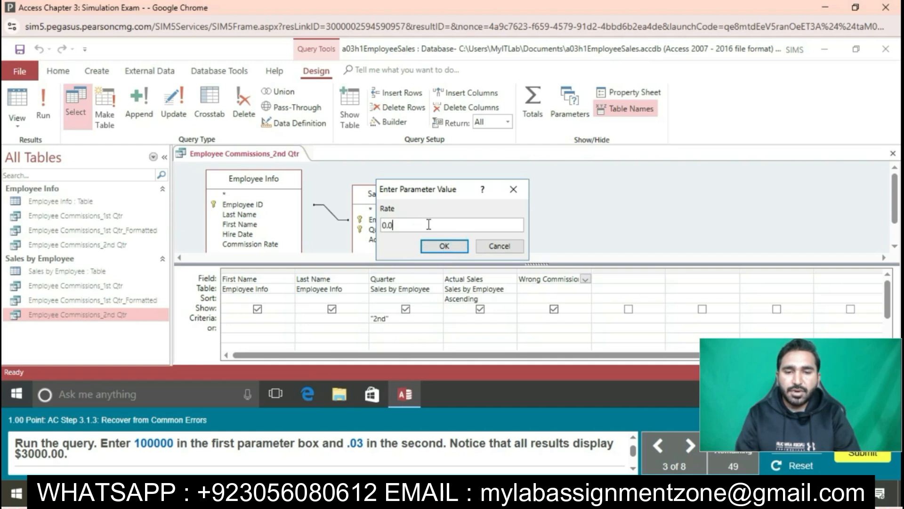
type("3")
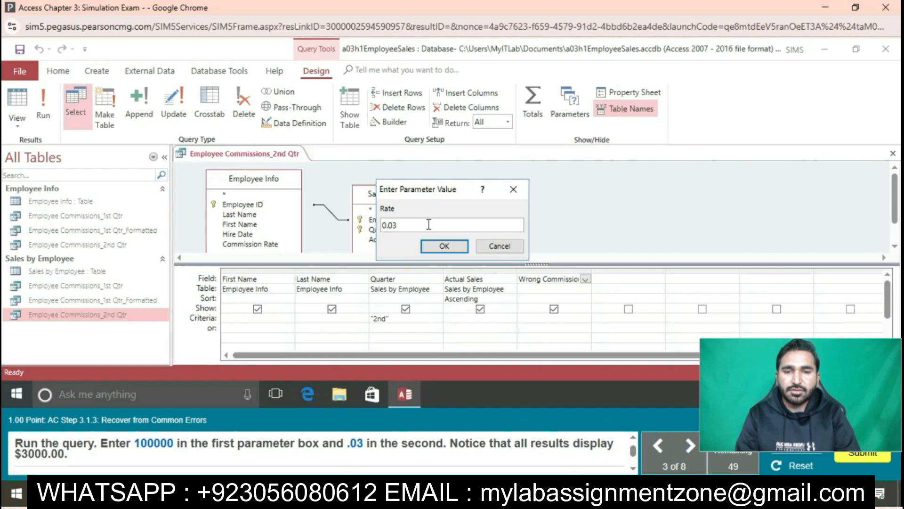
left_click(443, 246)
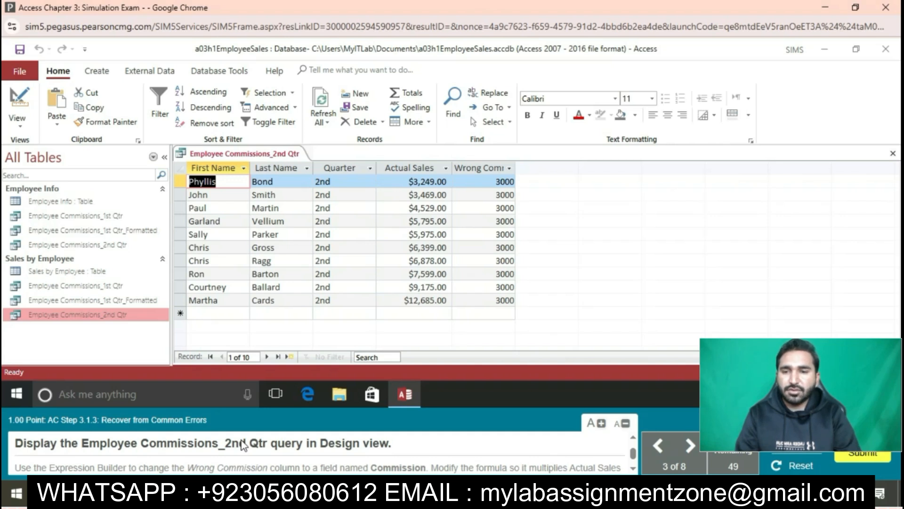
Display the Employee Commissions_2nd Qtr query in Design view.
left_click(271, 156)
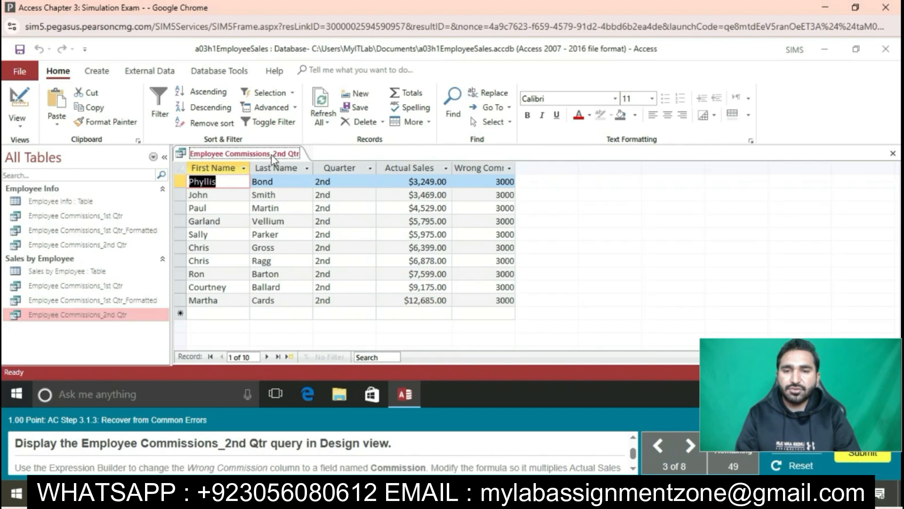
right_click(271, 155)
left_click(329, 224)
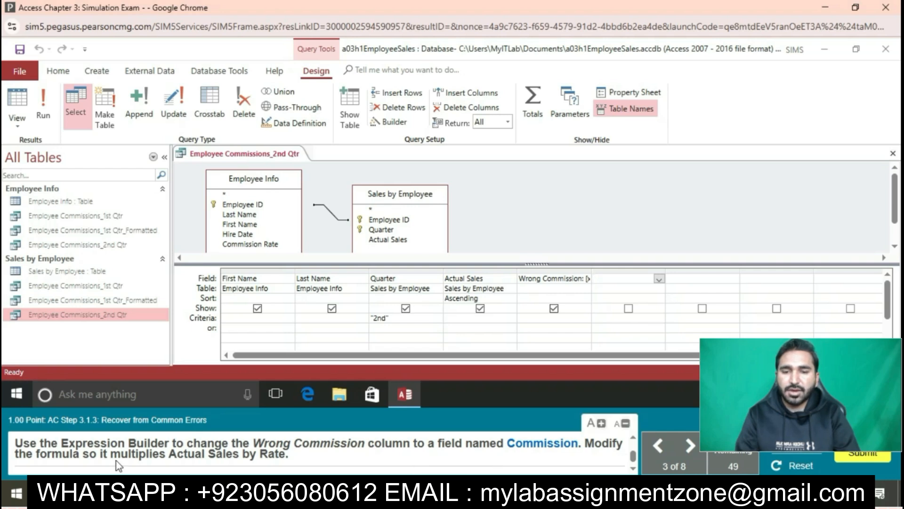
Rename the Wrong Commission calculated field as Commission using the Expression Builder.
left_click(533, 278)
right_click(535, 278)
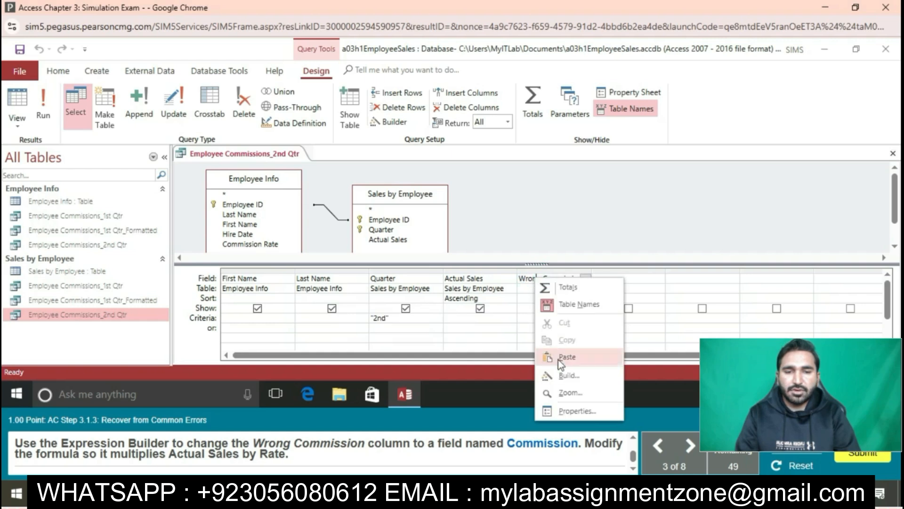
left_click(568, 376)
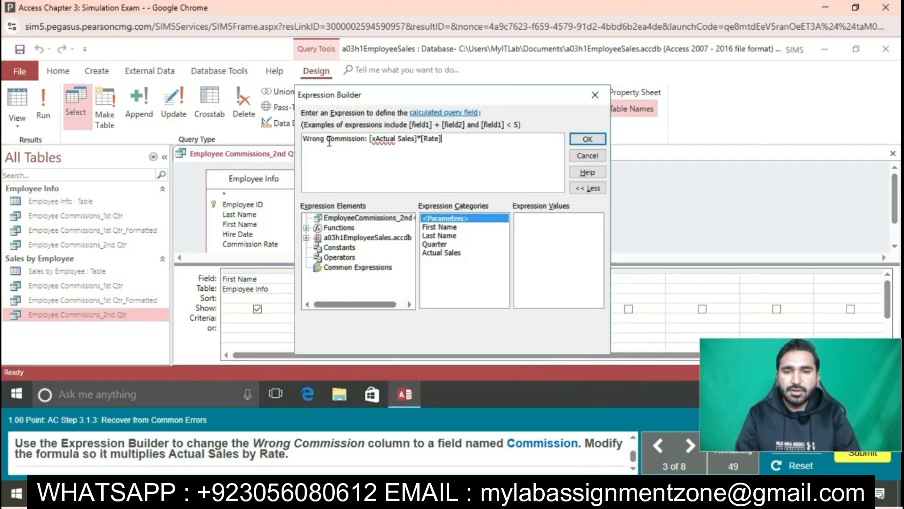
left_click(328, 138)
key("BackSpace")
key("BackSpace")
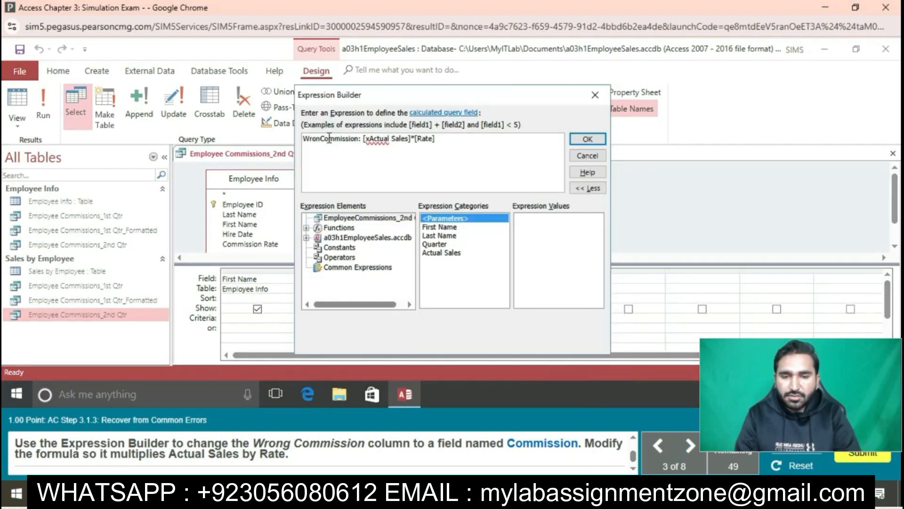
key("BackSpace")
key("BackSpace")
key("BackSpace")
key("BackSpace")
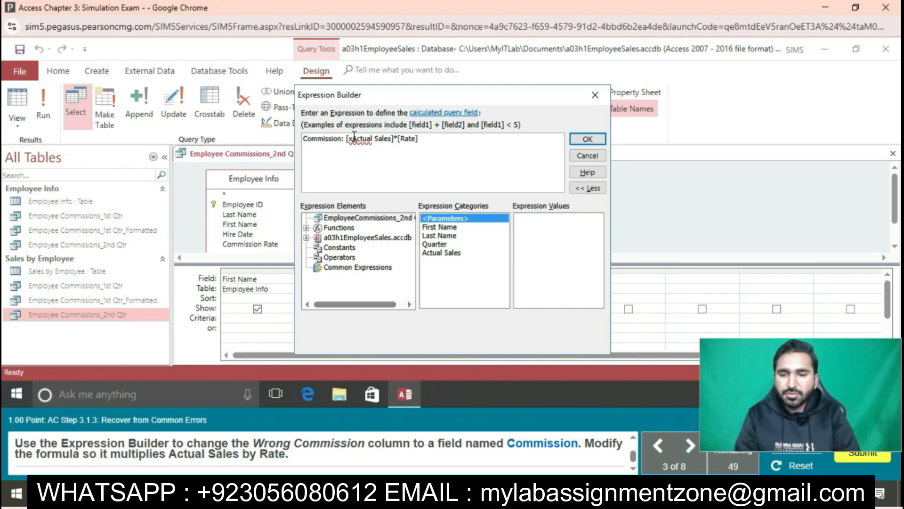
Correct the Commission formula to [Actual Sales]*[Rate] and run the query with 0.03 for the Rate parameter.
left_click(353, 138)
key("BackSpace")
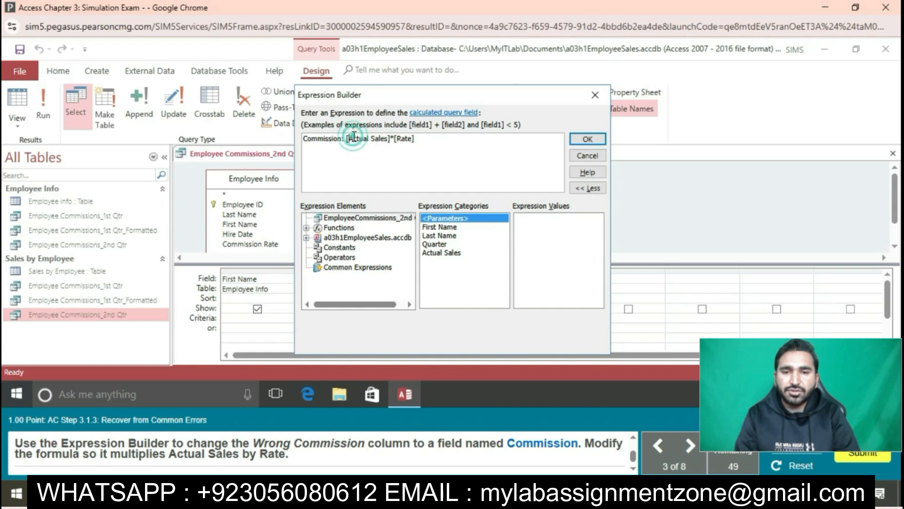
left_click(587, 138)
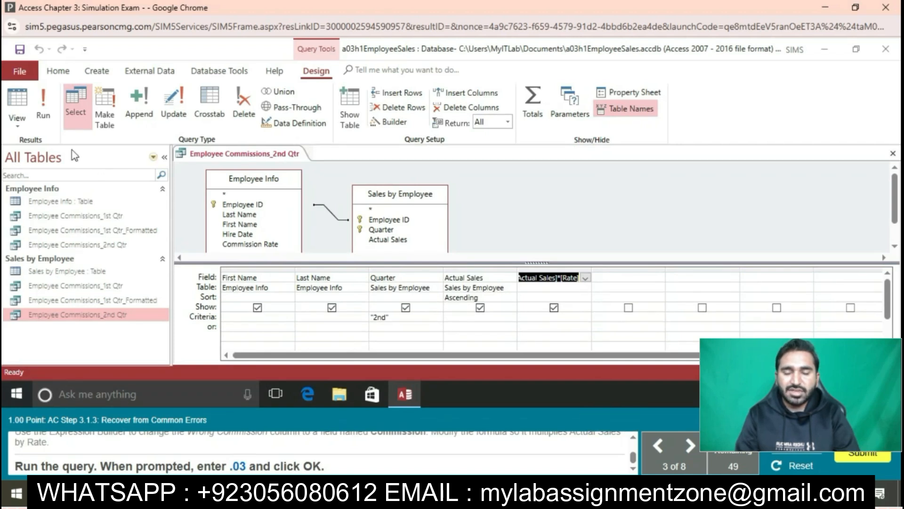
left_click(44, 116)
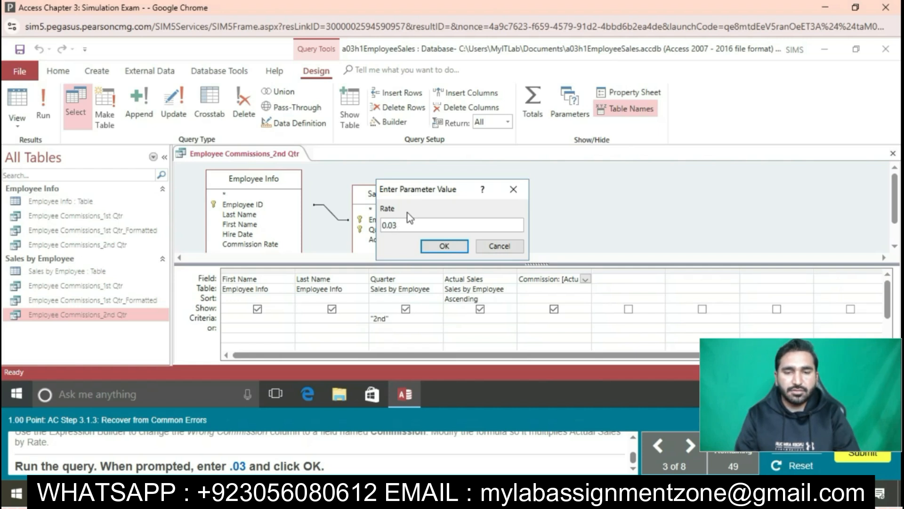
left_click(441, 245)
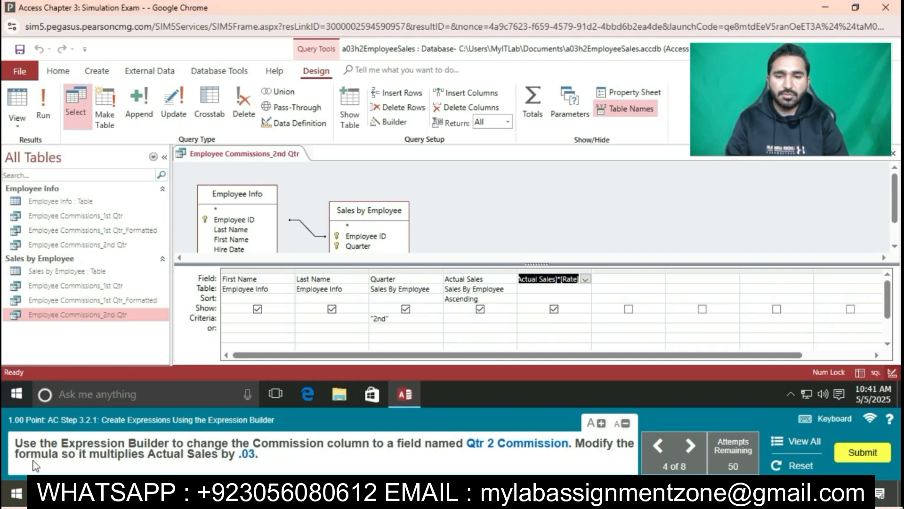
left_click(600, 281)
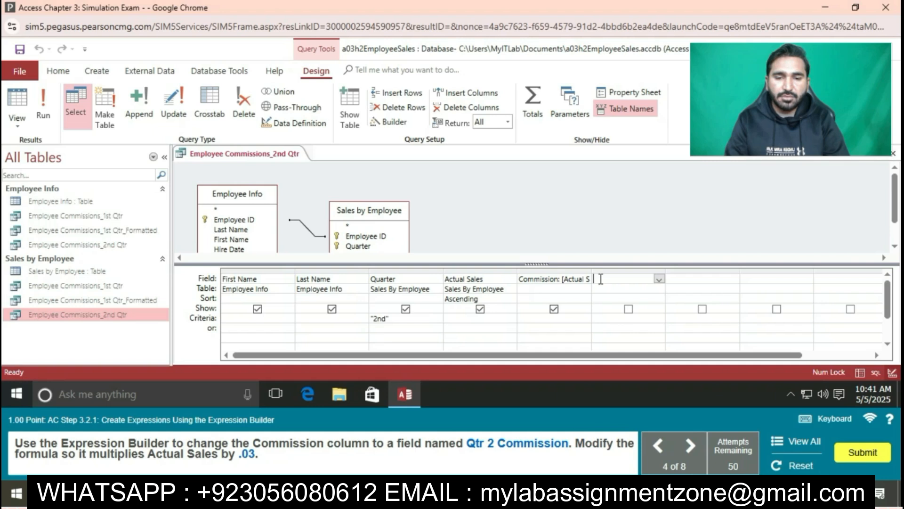
right_click(601, 279)
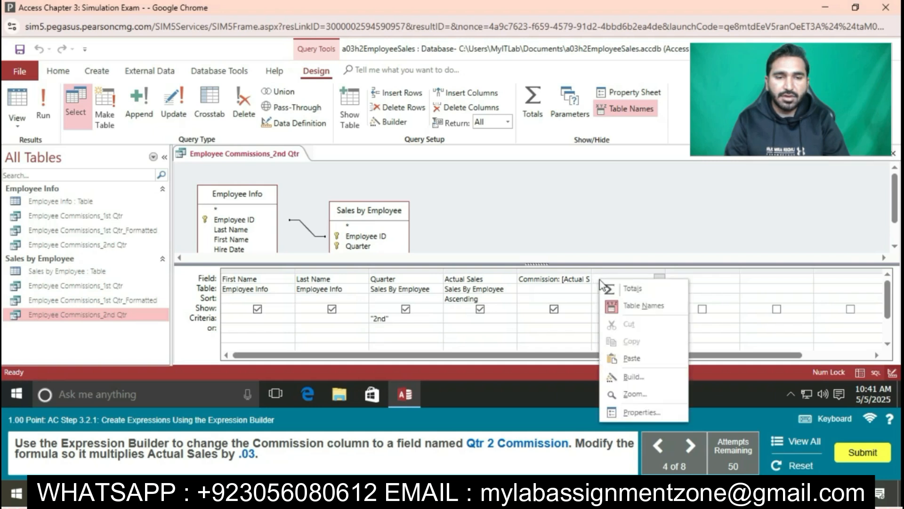
left_click(632, 375)
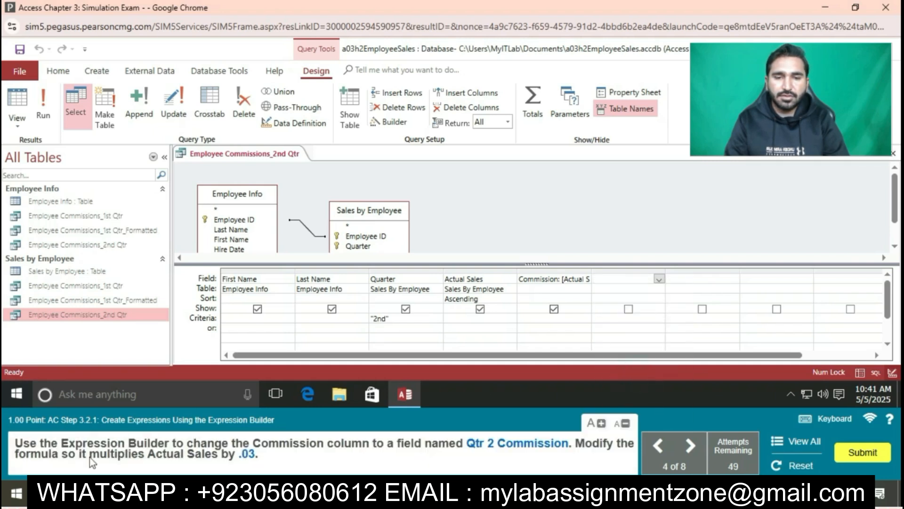
Rename the Commission calculated field in the Employee Commissions_2nd Qtr query as Qtr 2 Commission using the Expression Builder.
right_click(557, 279)
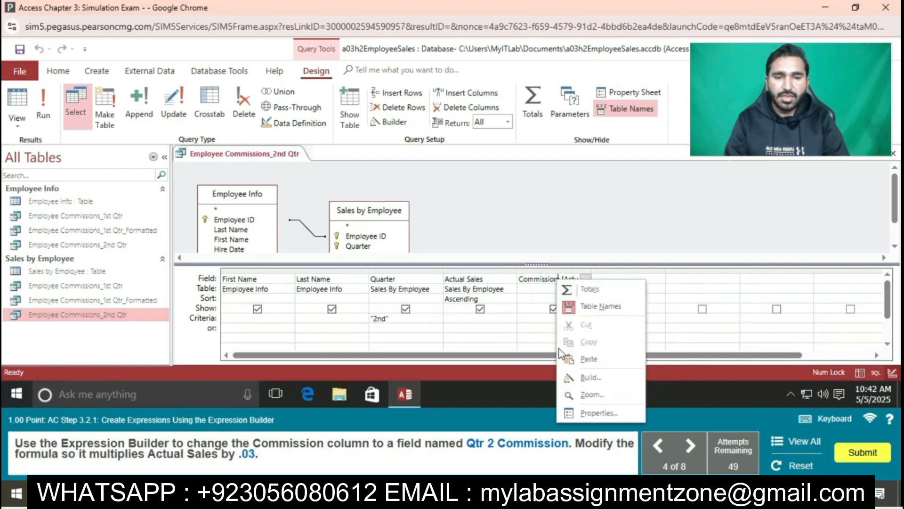
left_click(587, 379)
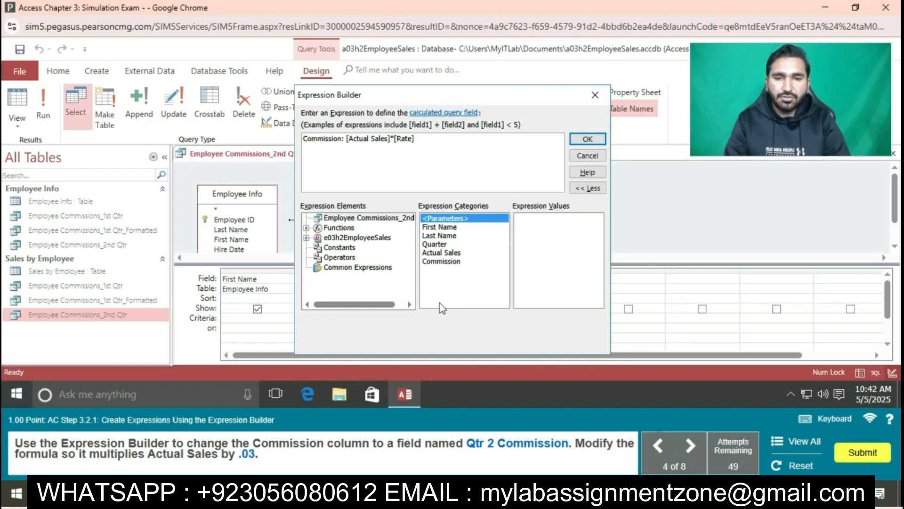
left_click(304, 138)
type("Qtr ")
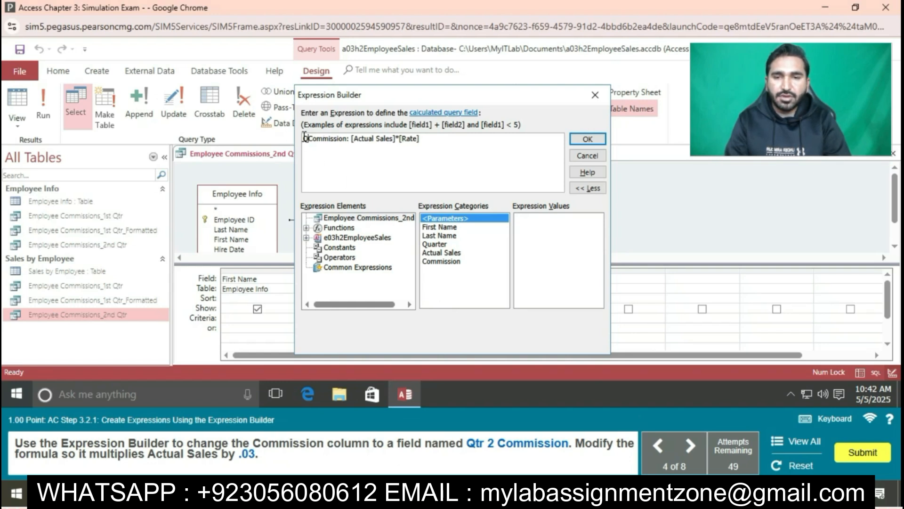
type("2")
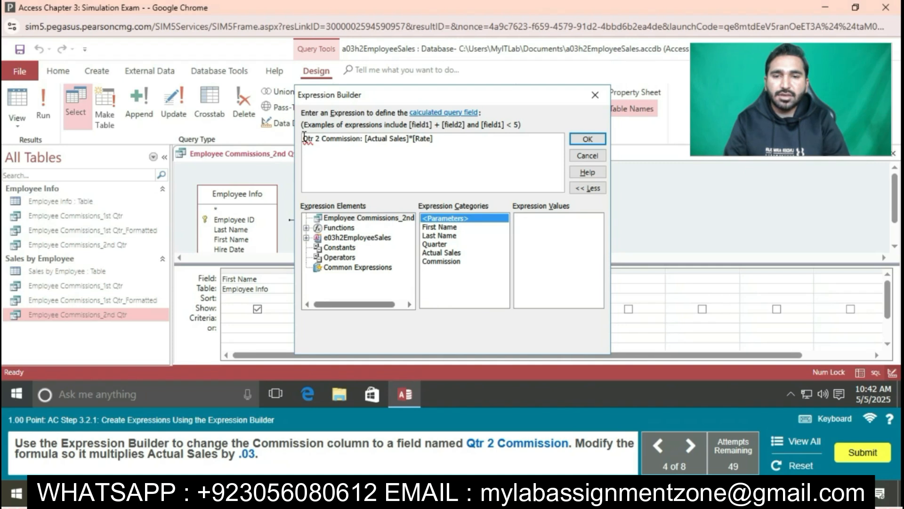
Replace [Rate] with 0.03 in the Qtr 2 Commission formula so it multiplies [Actual Sales] by 0.03, and accept the expression.
left_click(448, 139)
key("BackSpace")
key("BackSpace")
key("BackSpace")
key("BackSpace")
key("BackSpace")
key("BackSpace")
type("0.03")
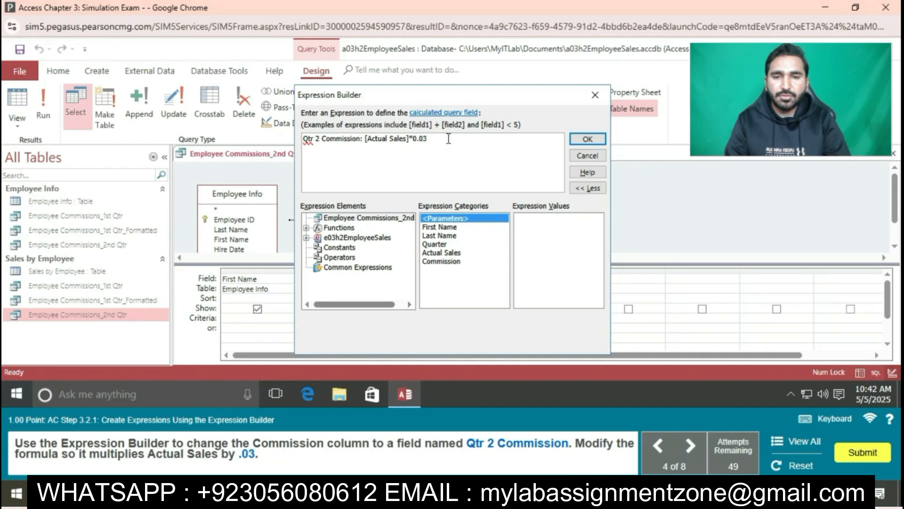
left_click(586, 139)
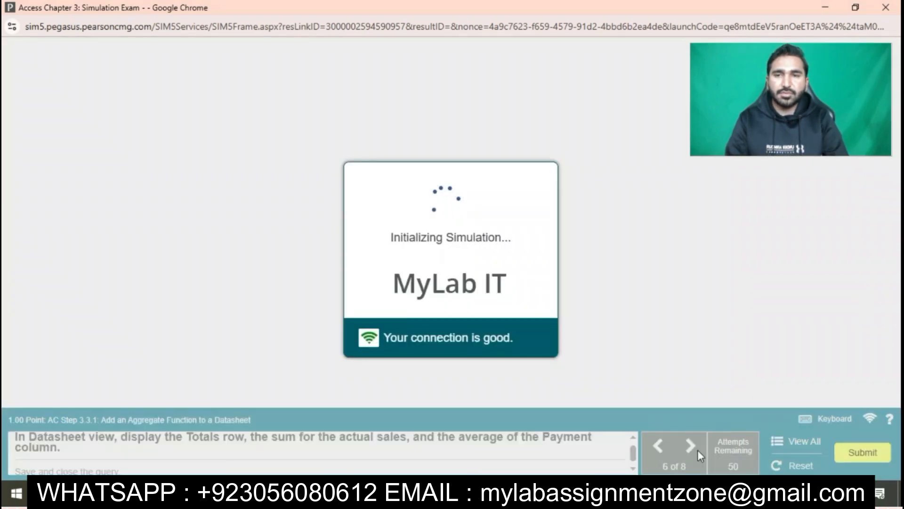